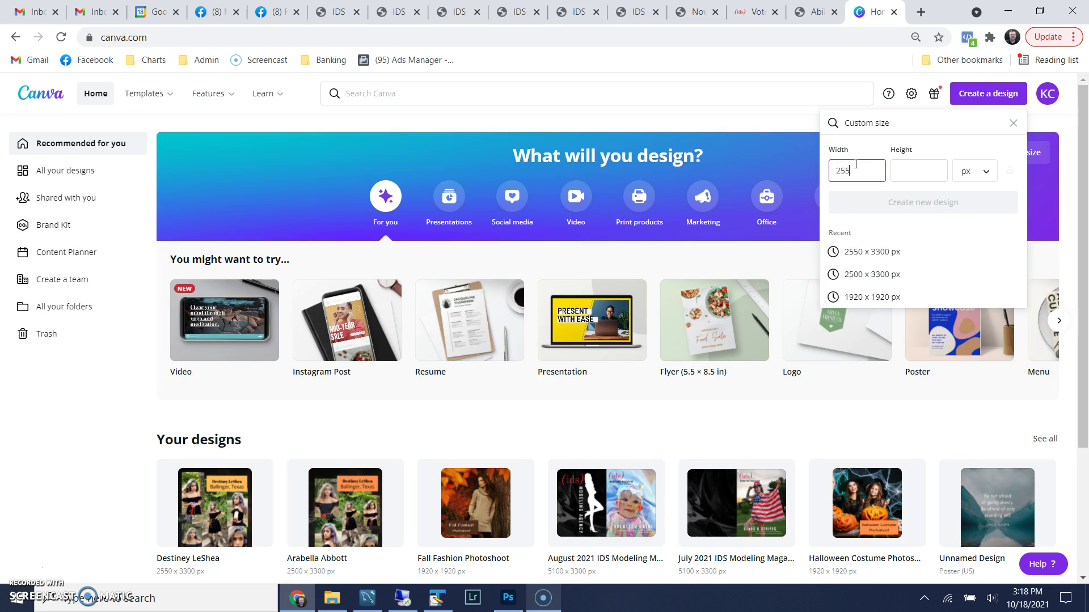
# Enter a height of 3300 px after the 2550 px width in the custom size panel
pyautogui.press('Tab')
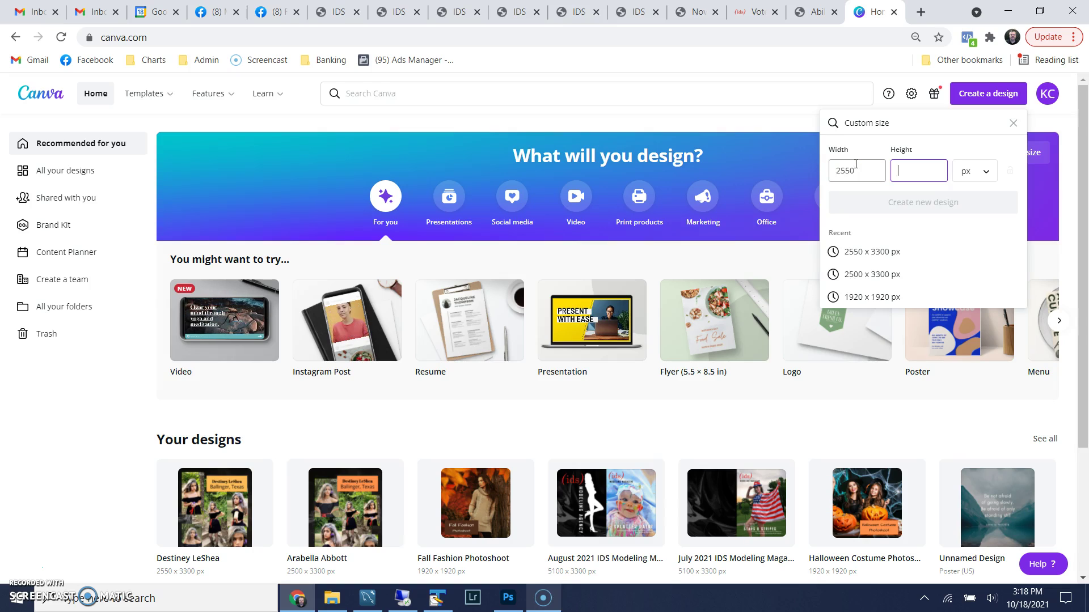
pyautogui.write('33')
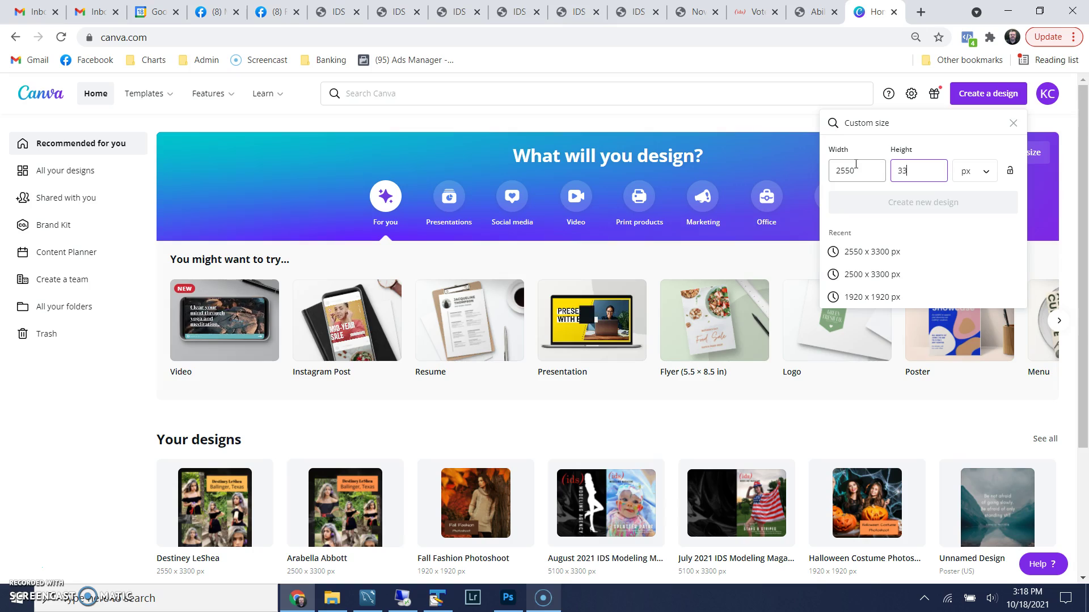
pyautogui.write('00')
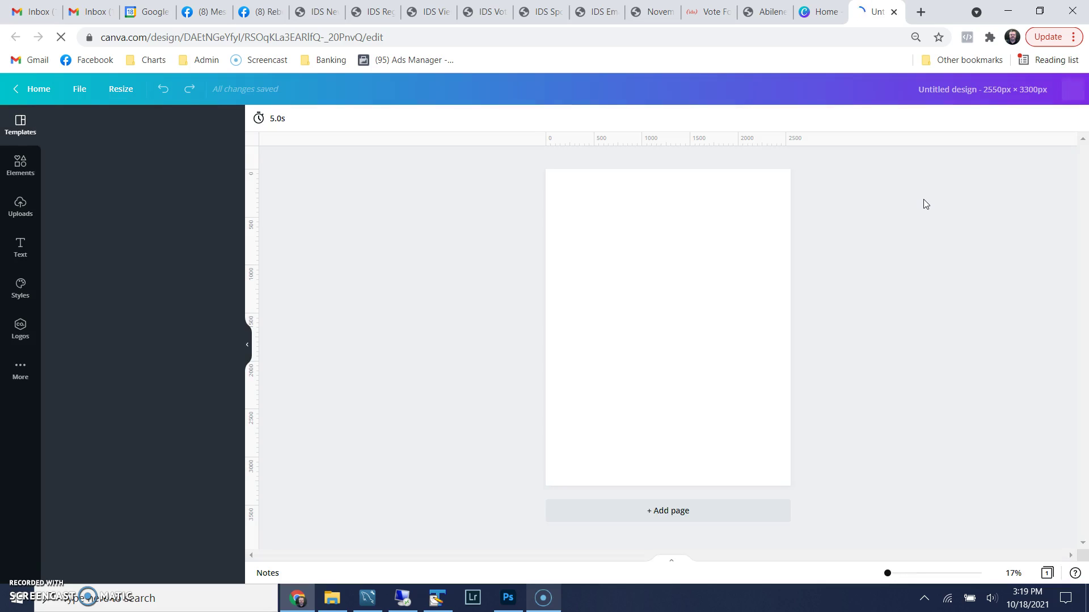
# Add the recently used black smoke photo from Elements and set it as the page background
pyautogui.click(920, 254)
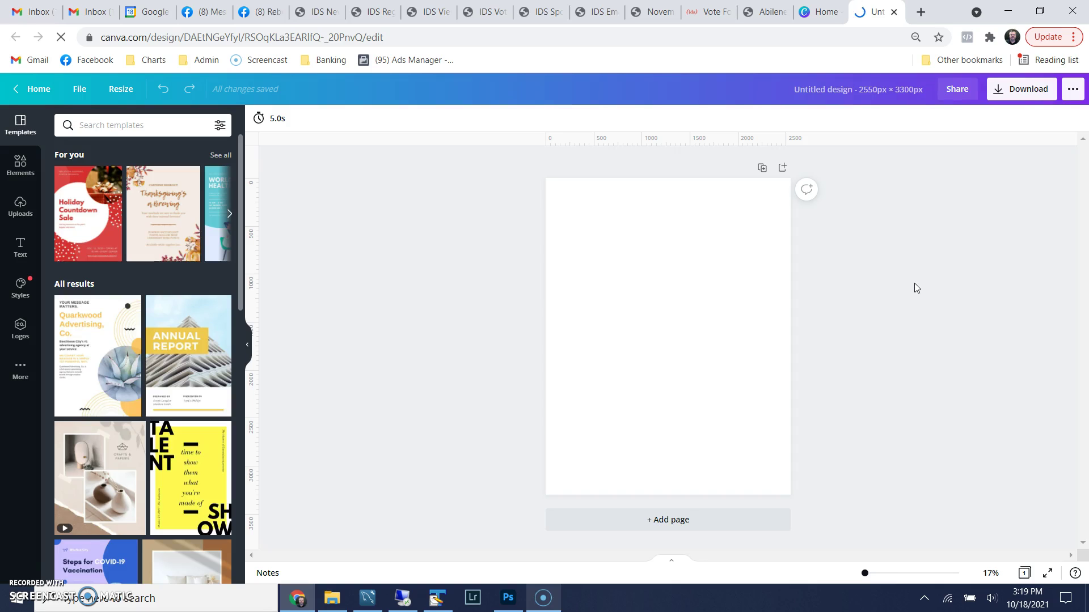
pyautogui.click(731, 253)
pyautogui.click(561, 258)
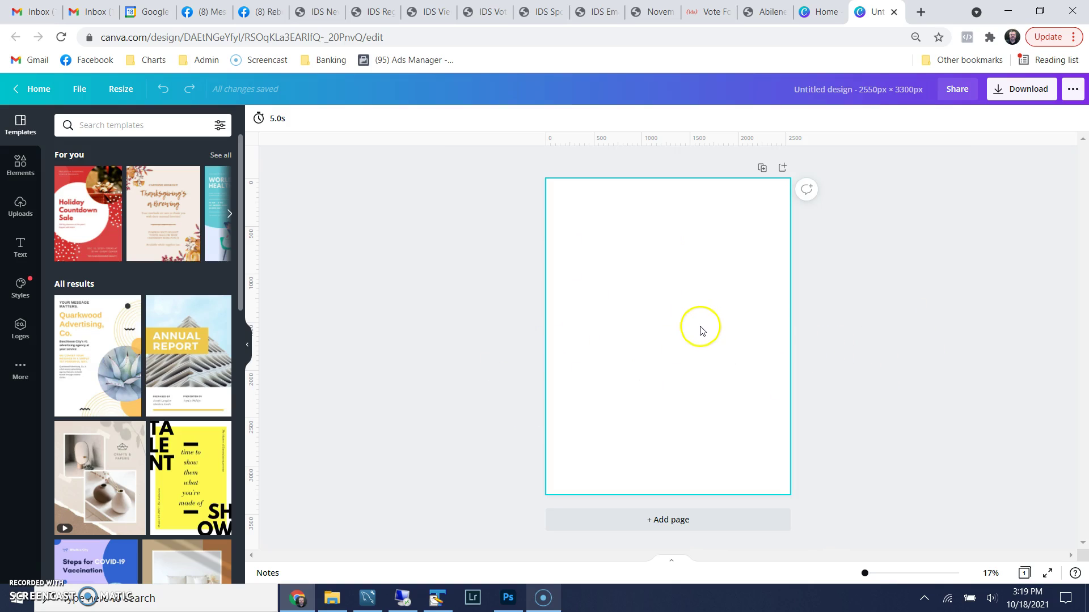
pyautogui.click(536, 340)
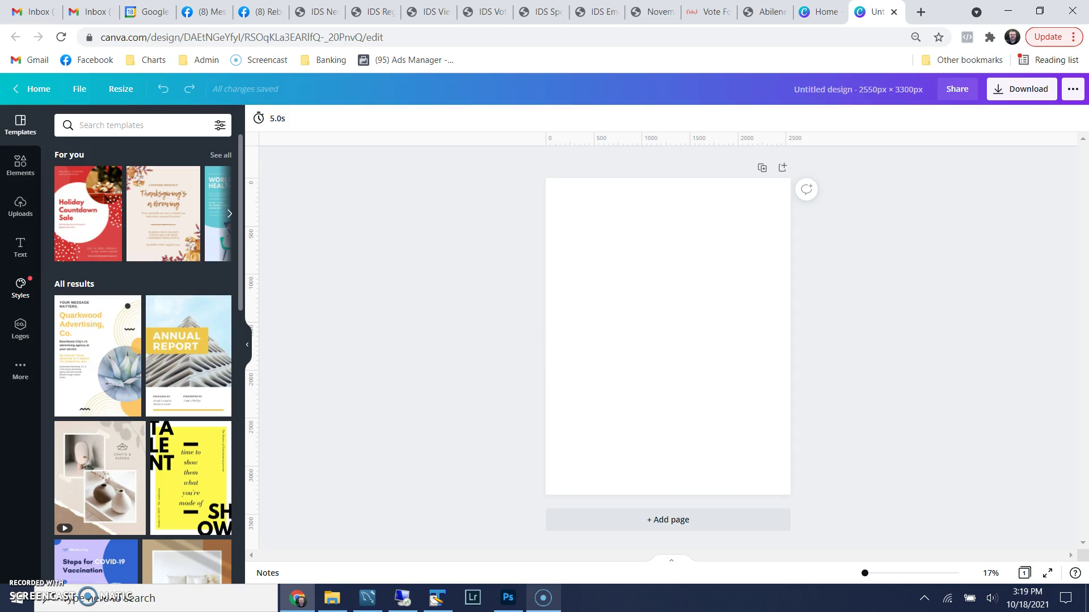
pyautogui.click(24, 170)
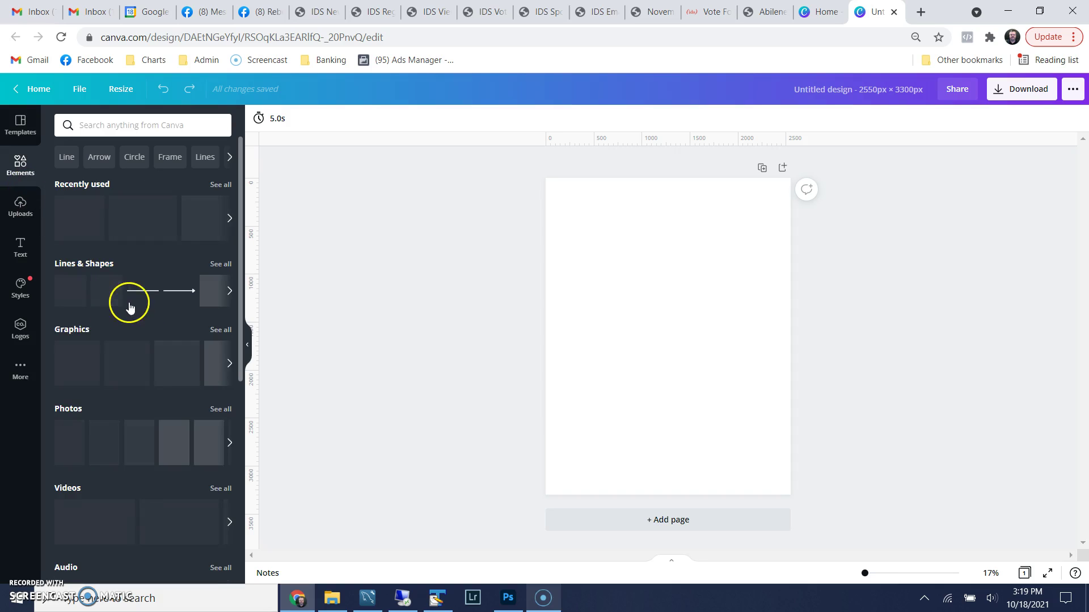
pyautogui.click(149, 216)
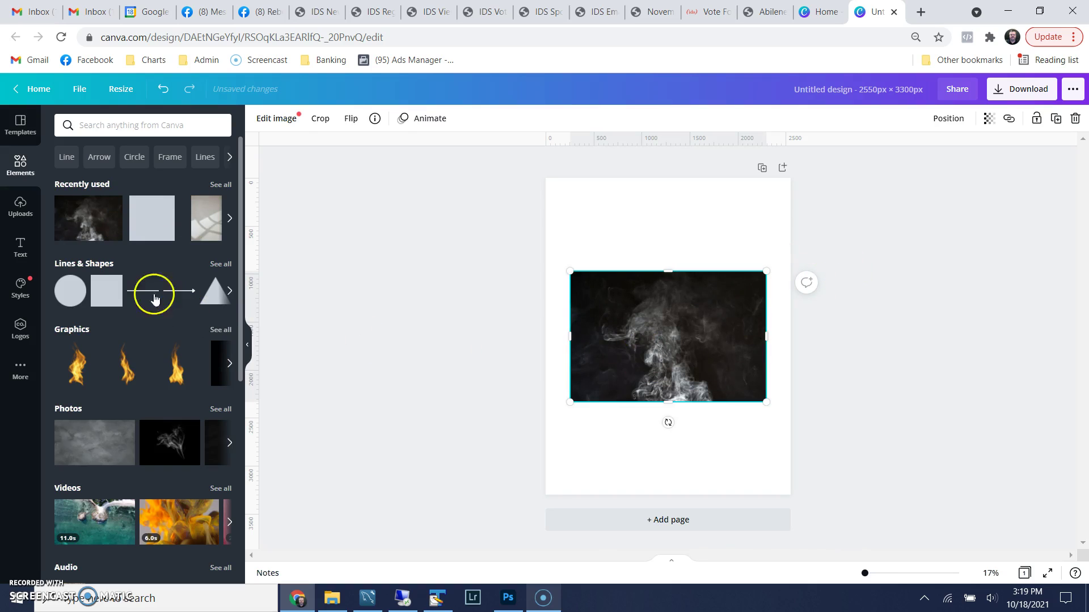
pyautogui.rightClick(647, 327)
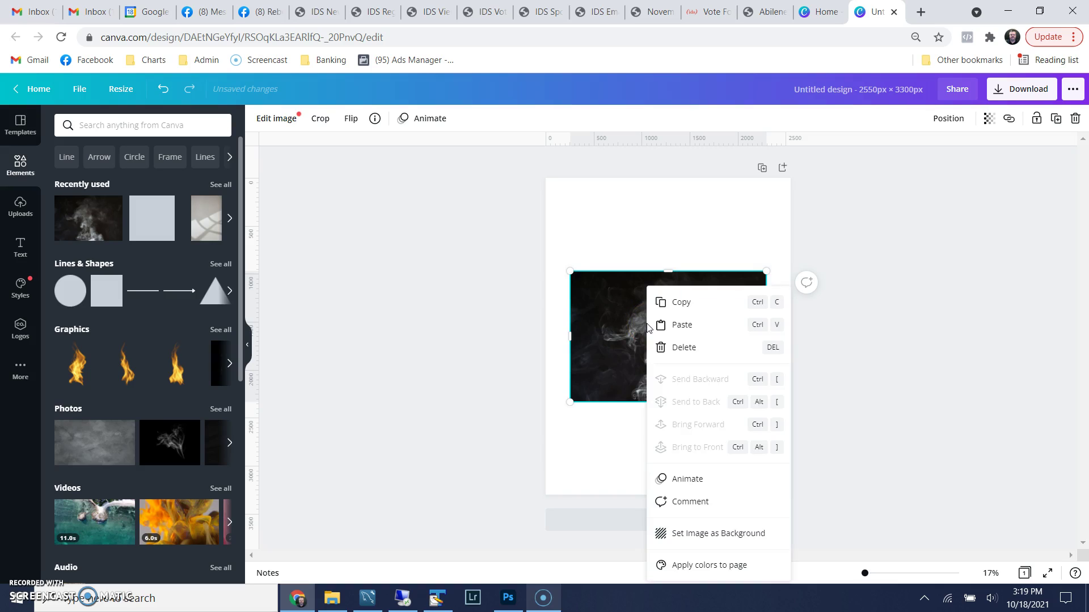
pyautogui.click(691, 543)
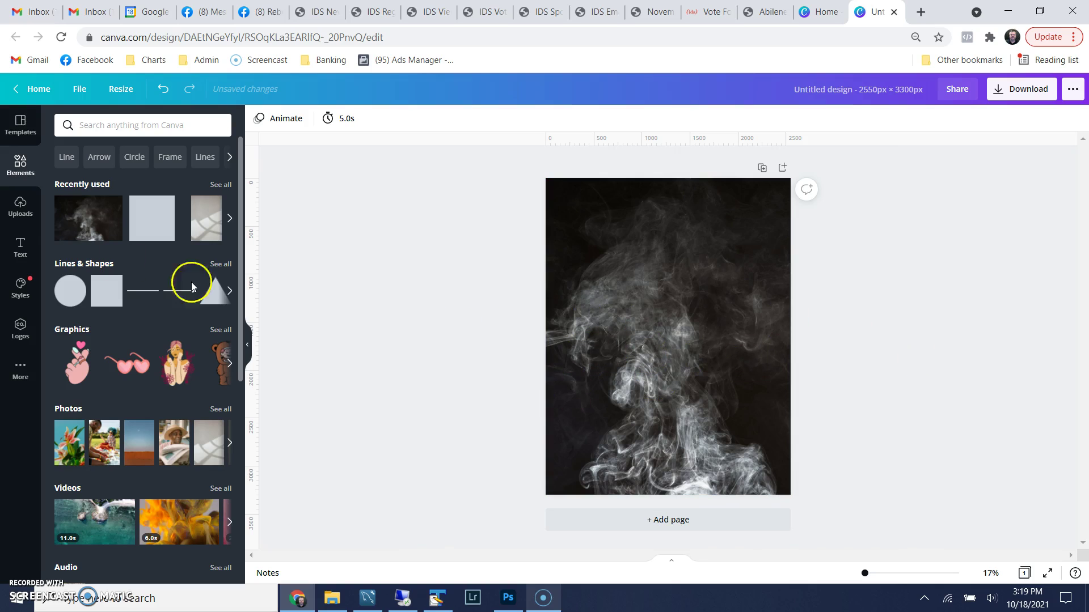
# Add an uploaded model photo, swapping through the stairs, shoulder, flower and hips shots to the face close-up
pyautogui.click(15, 210)
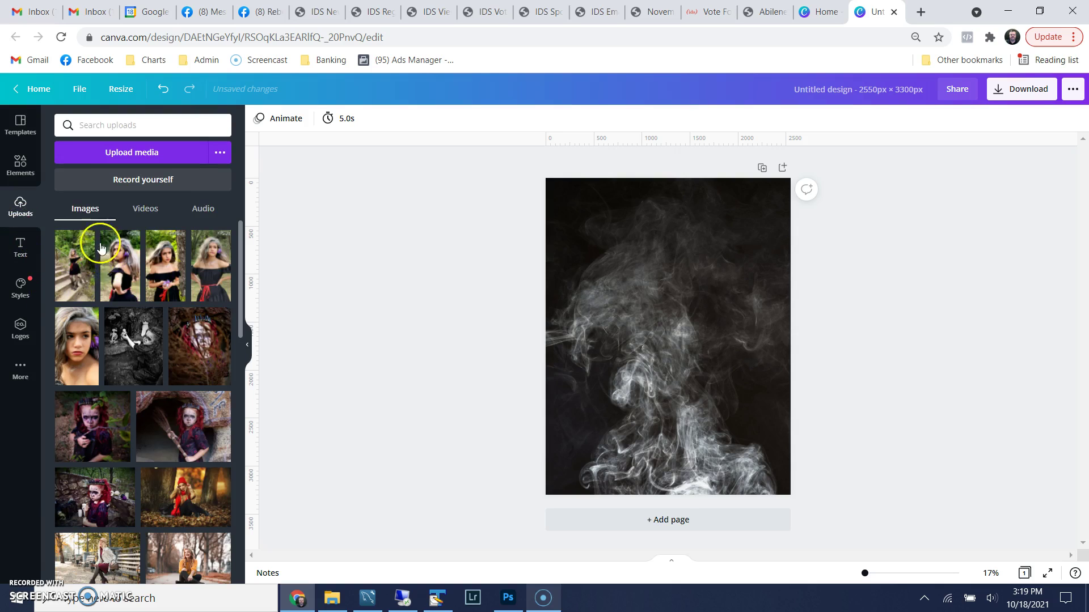
pyautogui.click(73, 280)
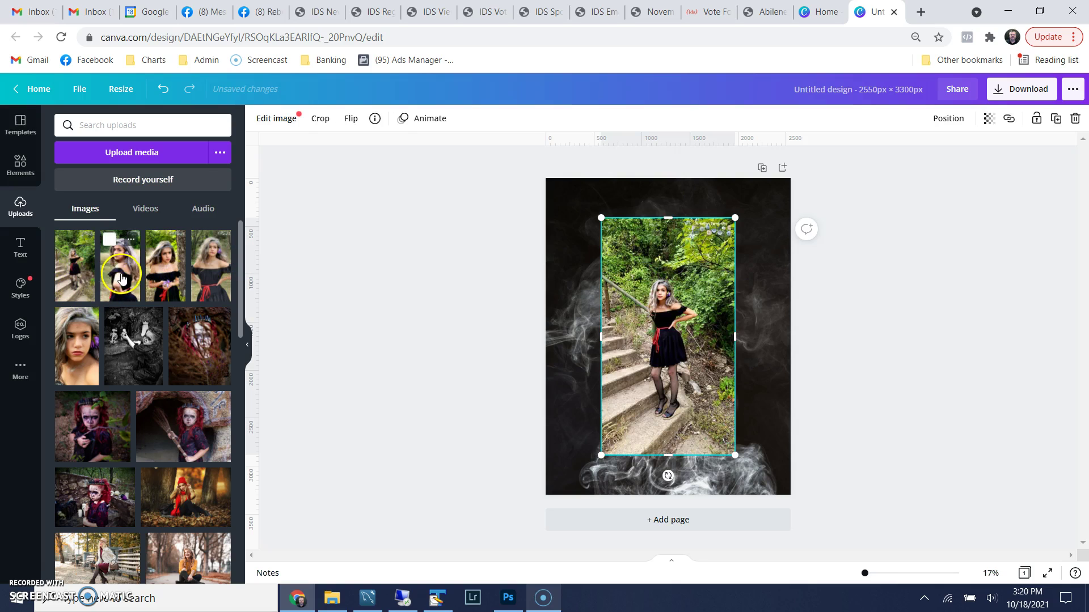
pyautogui.click(121, 278)
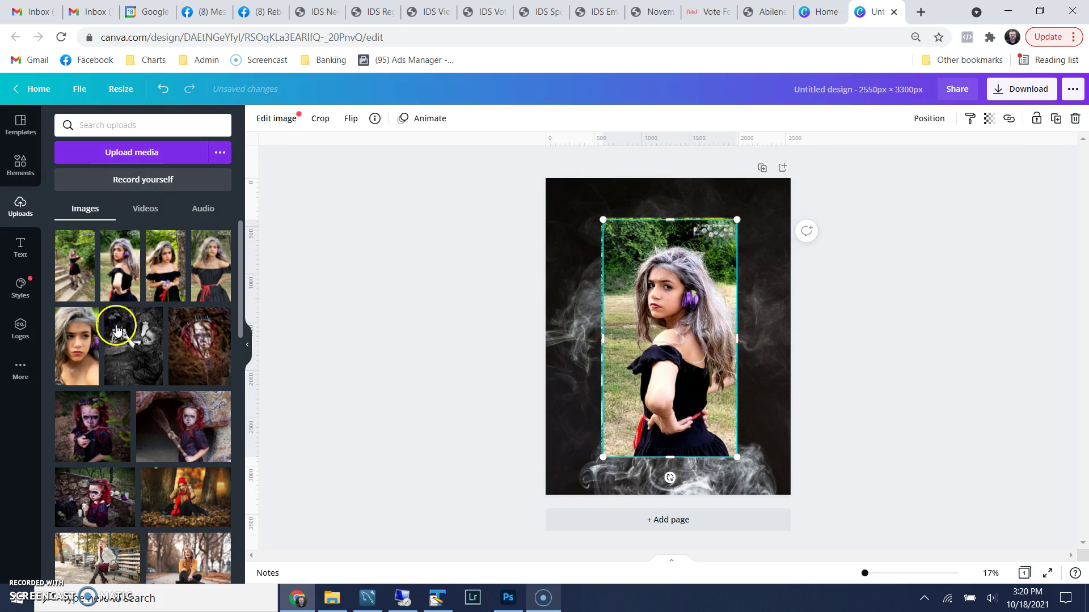
pyautogui.click(165, 278)
pyautogui.click(209, 285)
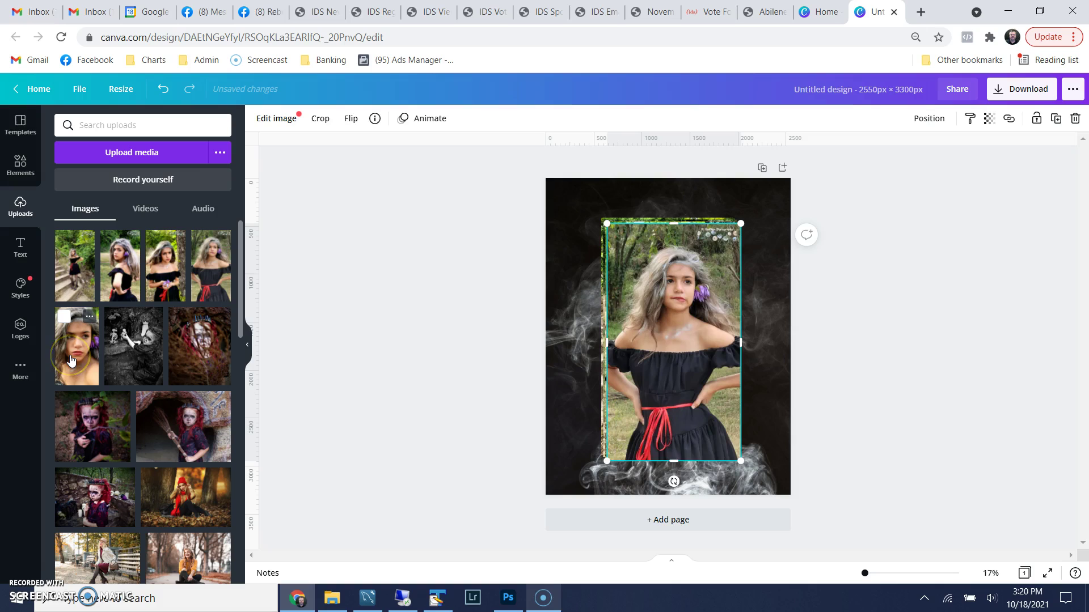
pyautogui.click(70, 360)
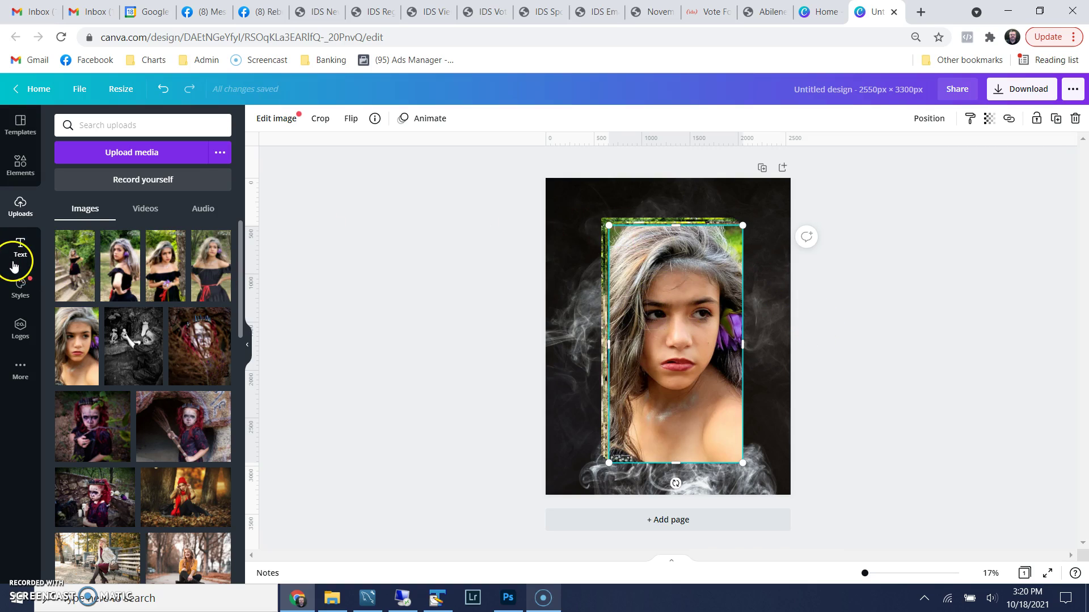
# Add a square shape, fill it orange, and shorten it into a thin banner over the portrait
pyautogui.click(21, 176)
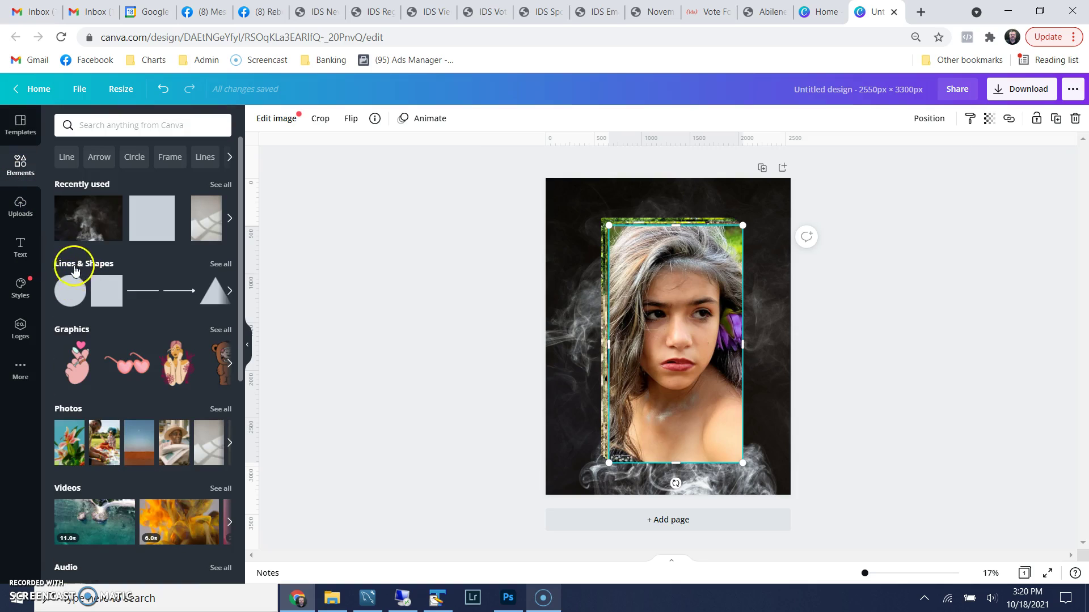
pyautogui.moveTo(101, 296)
pyautogui.click(98, 294)
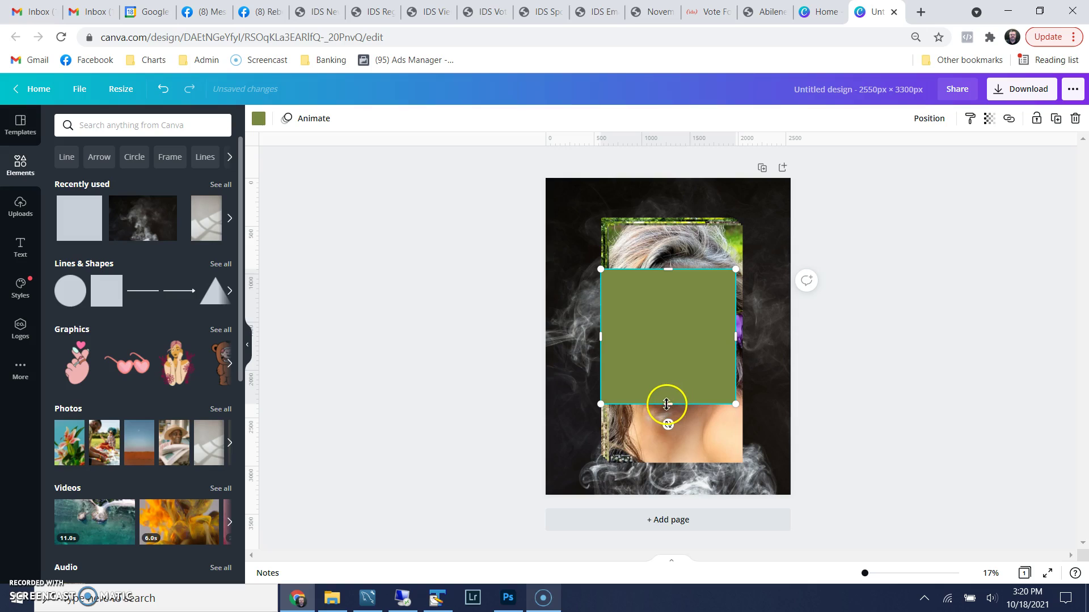
pyautogui.click(258, 117)
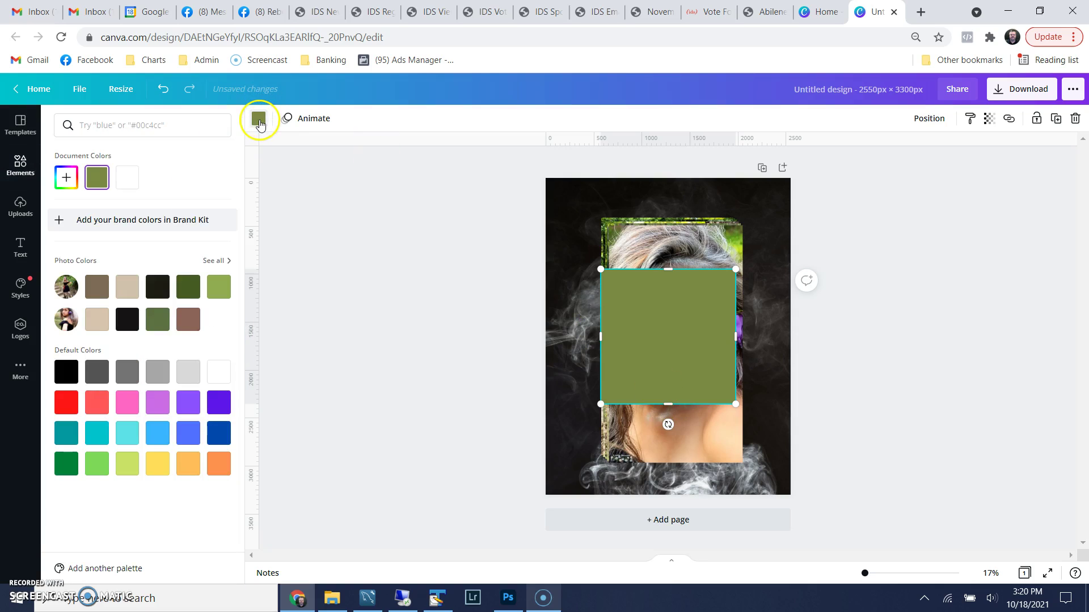
pyautogui.click(188, 463)
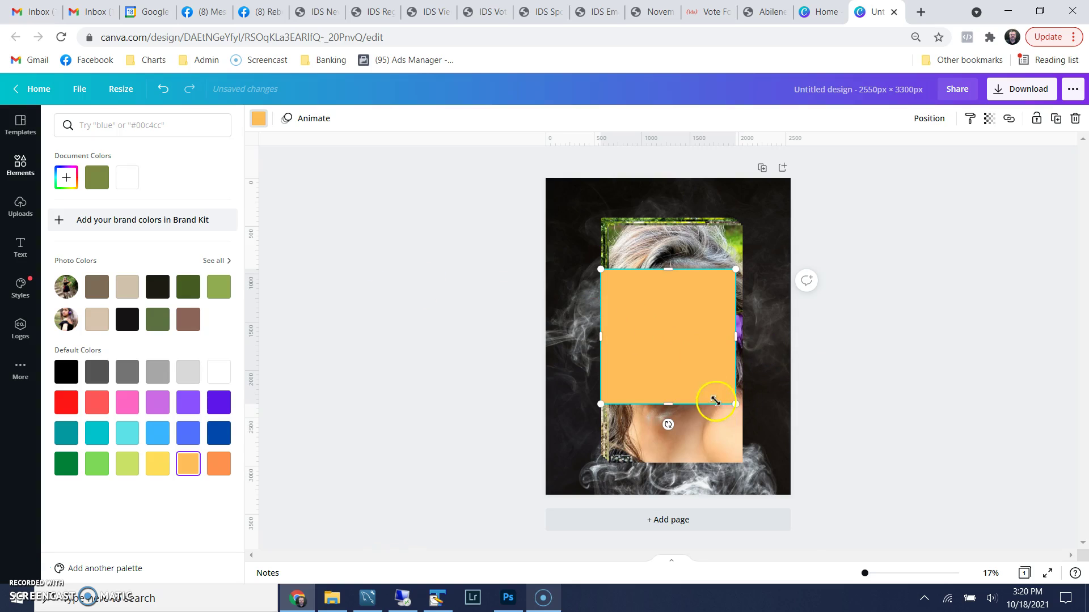
pyautogui.moveTo(674, 409); pyautogui.dragTo(674, 322)
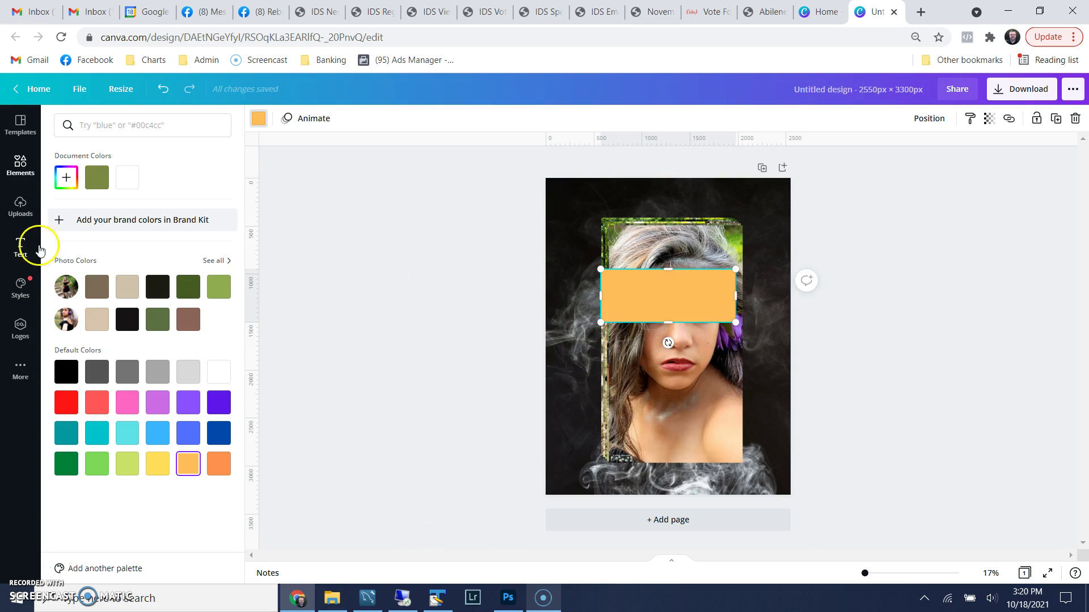
pyautogui.click(21, 248)
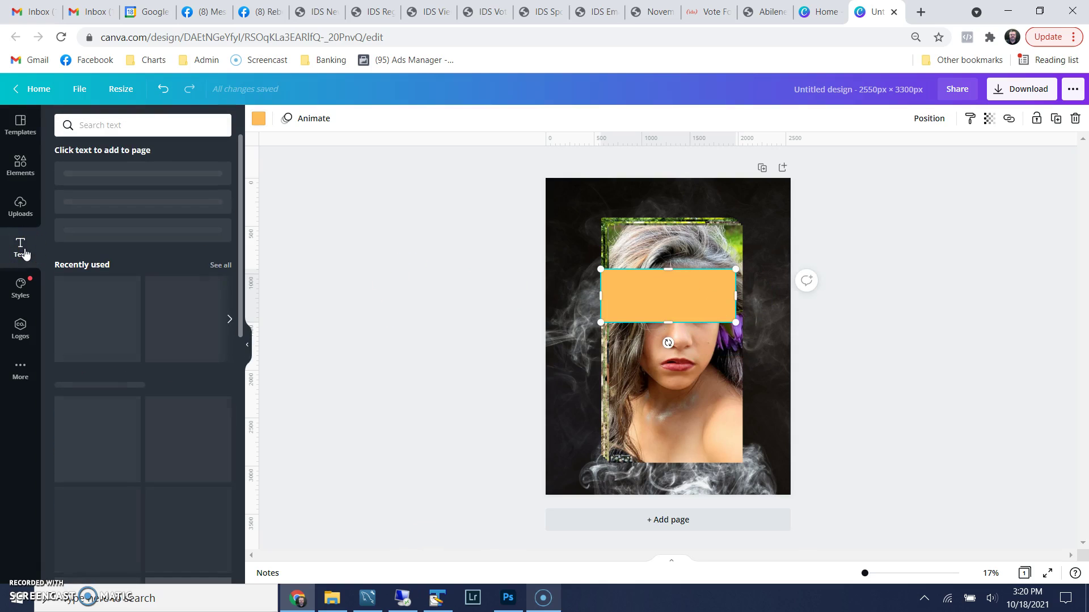
# Add a size-100 heading, drag it onto the orange banner, and add a subheading below
pyautogui.click(20, 247)
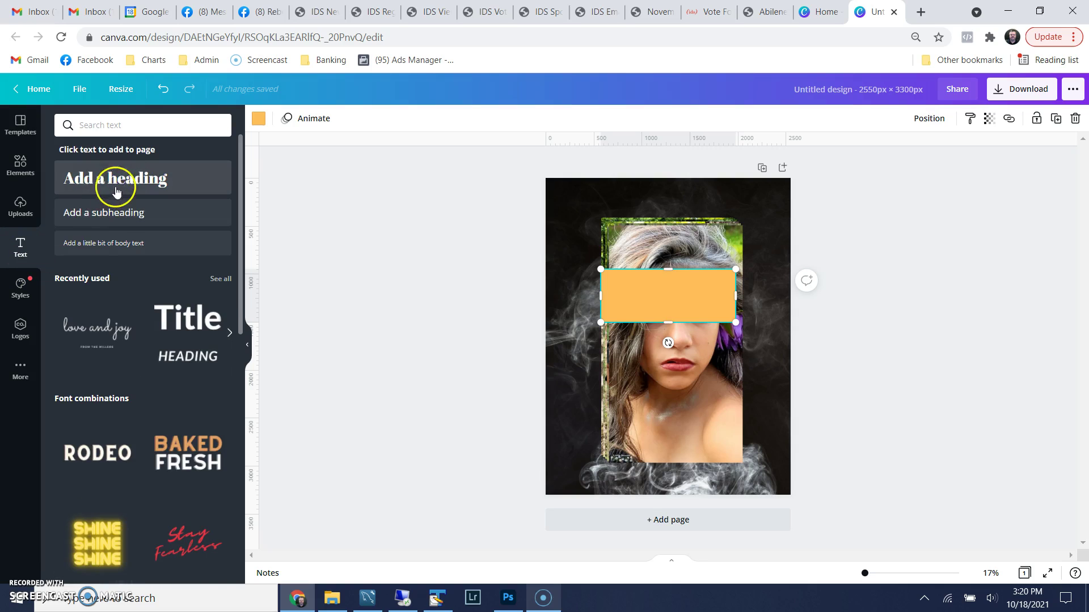
pyautogui.click(122, 182)
pyautogui.click(122, 183)
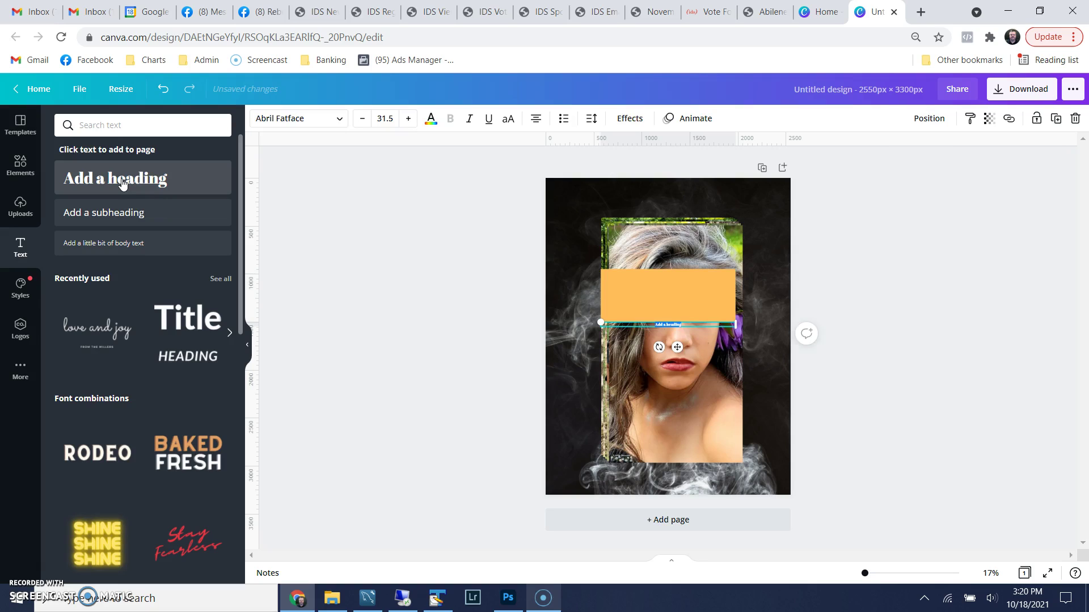
pyautogui.click(384, 118)
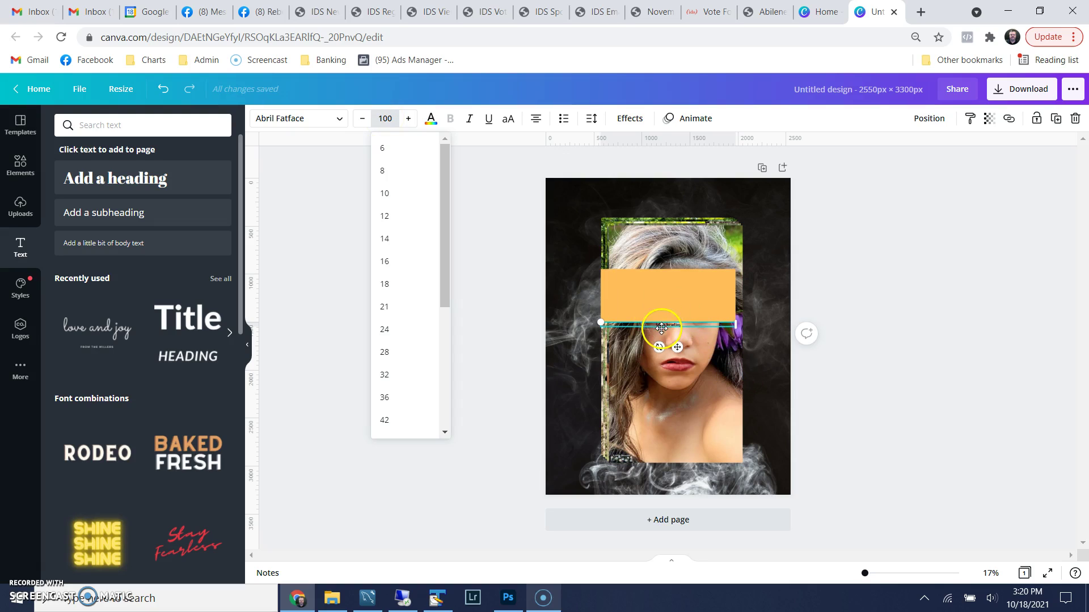
pyautogui.press('Return')
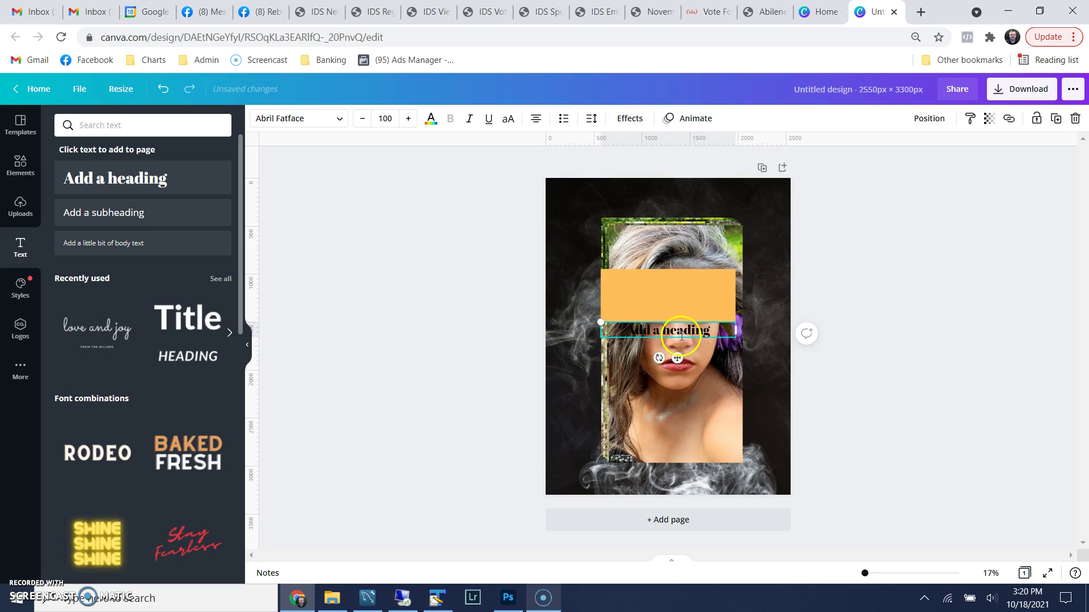
pyautogui.moveTo(677, 361); pyautogui.dragTo(677, 312)
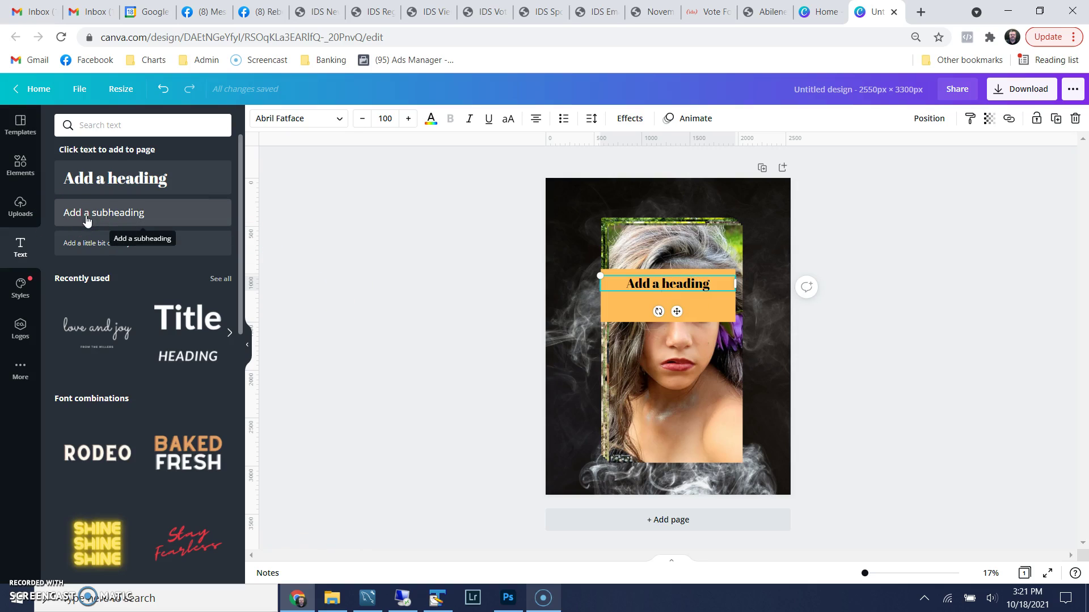
pyautogui.click(87, 220)
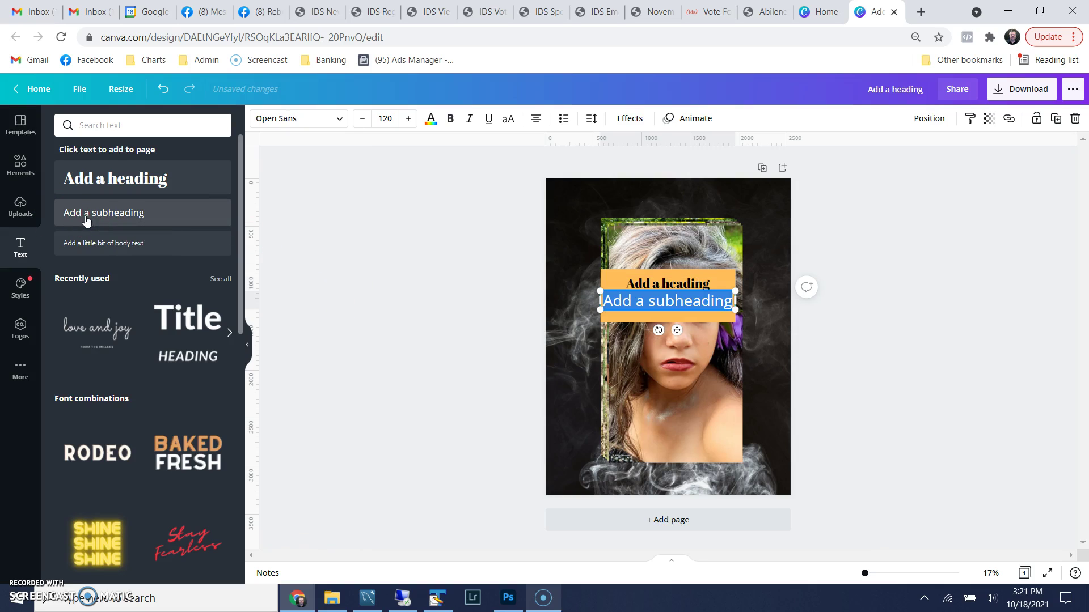
# Replace the heading placeholder with the model's full name
pyautogui.click(667, 287)
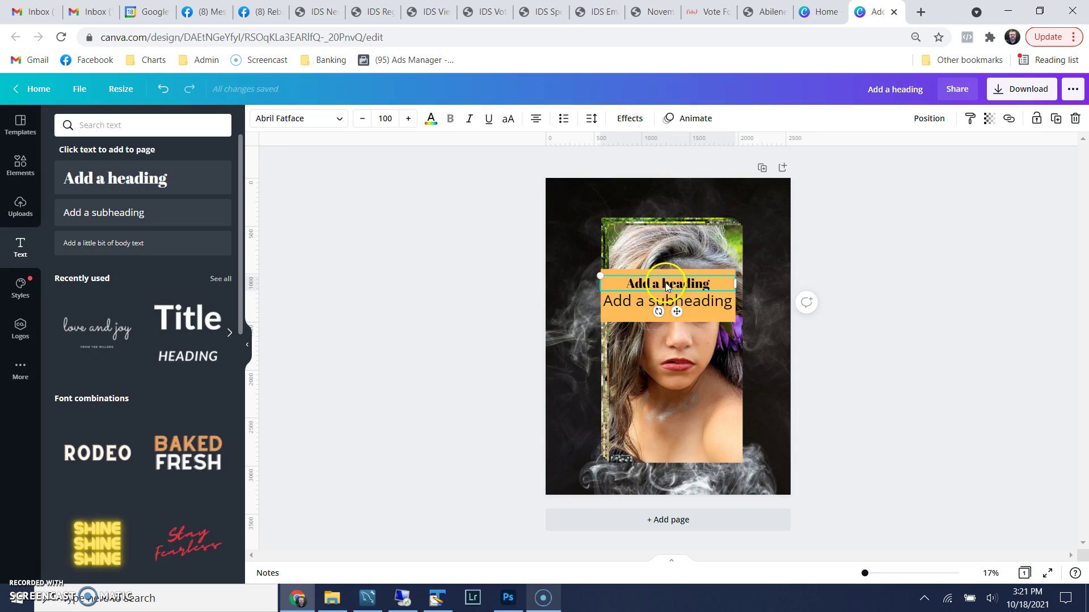
pyautogui.doubleClick(672, 285)
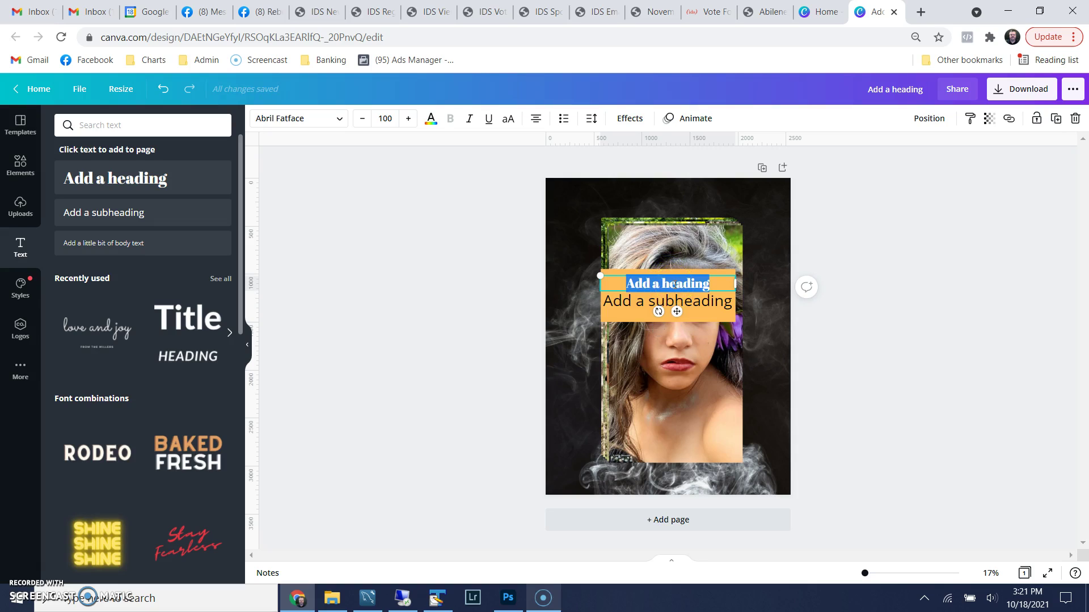
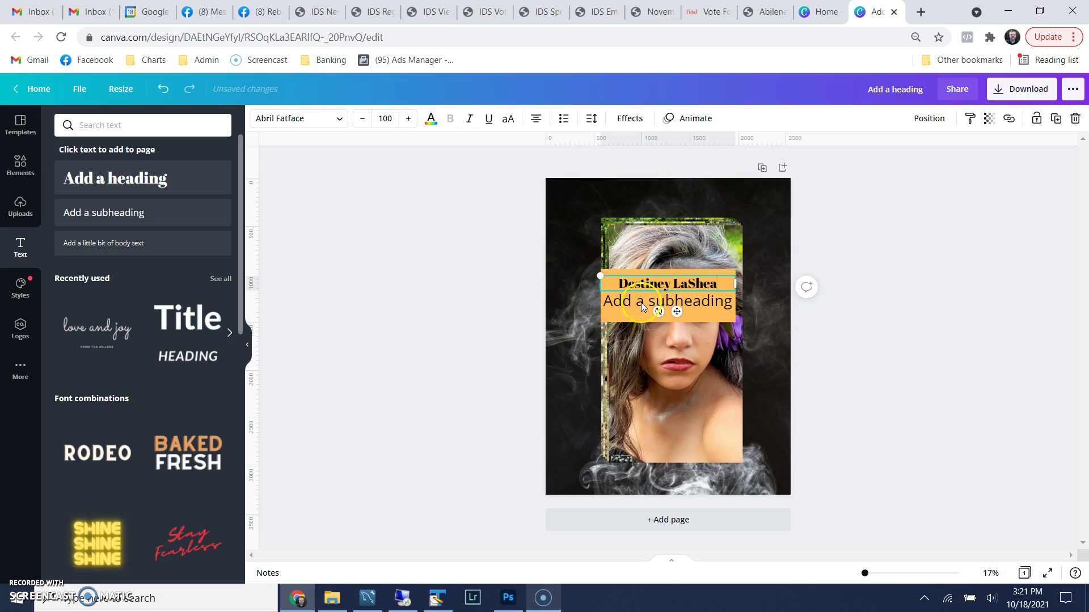
# Change the subheading to 'Ballinger, Texas' and select both banner text lines
pyautogui.click(638, 305)
pyautogui.doubleClick(638, 301)
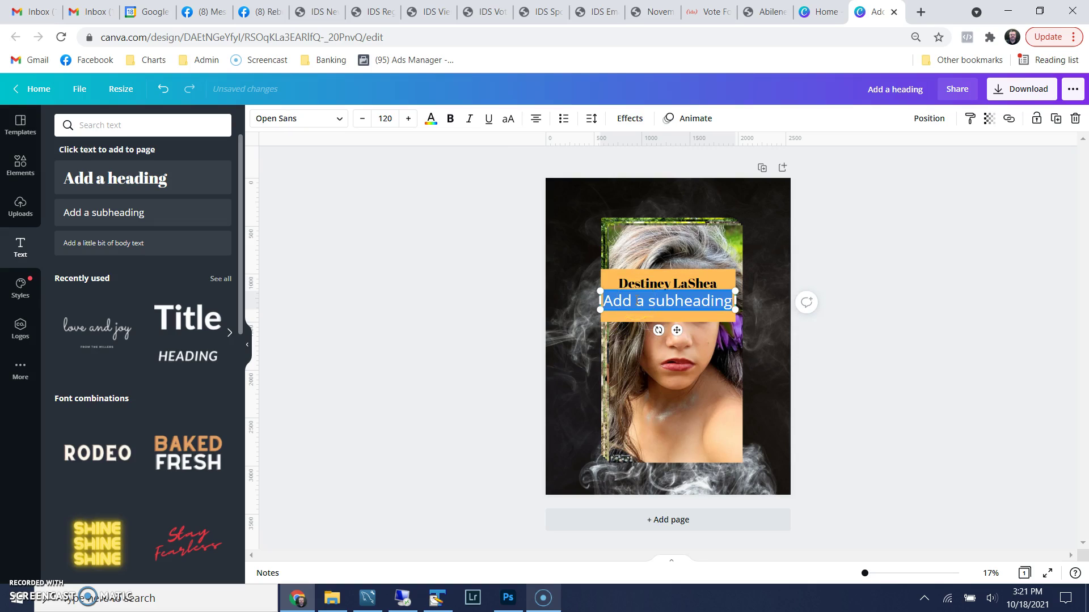
pyautogui.write('Balling')
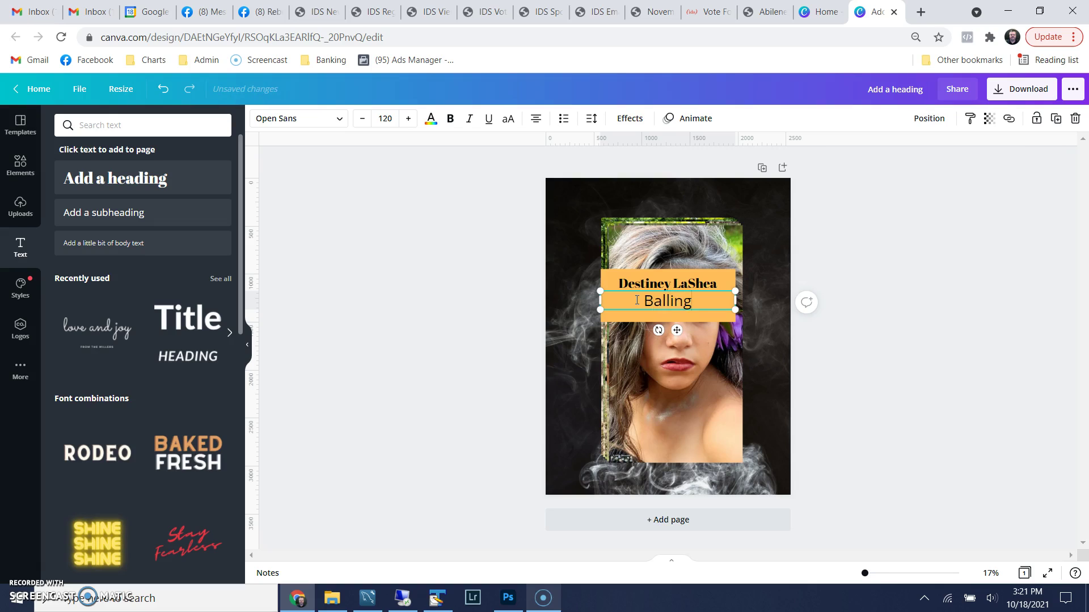
pyautogui.write('er, Texas')
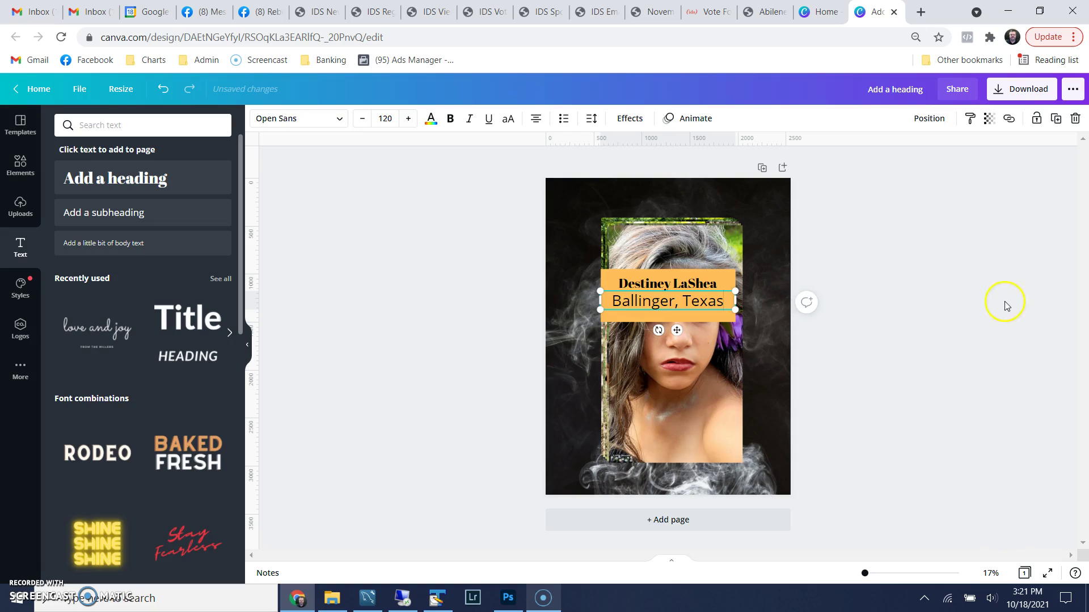
pyautogui.click(957, 305)
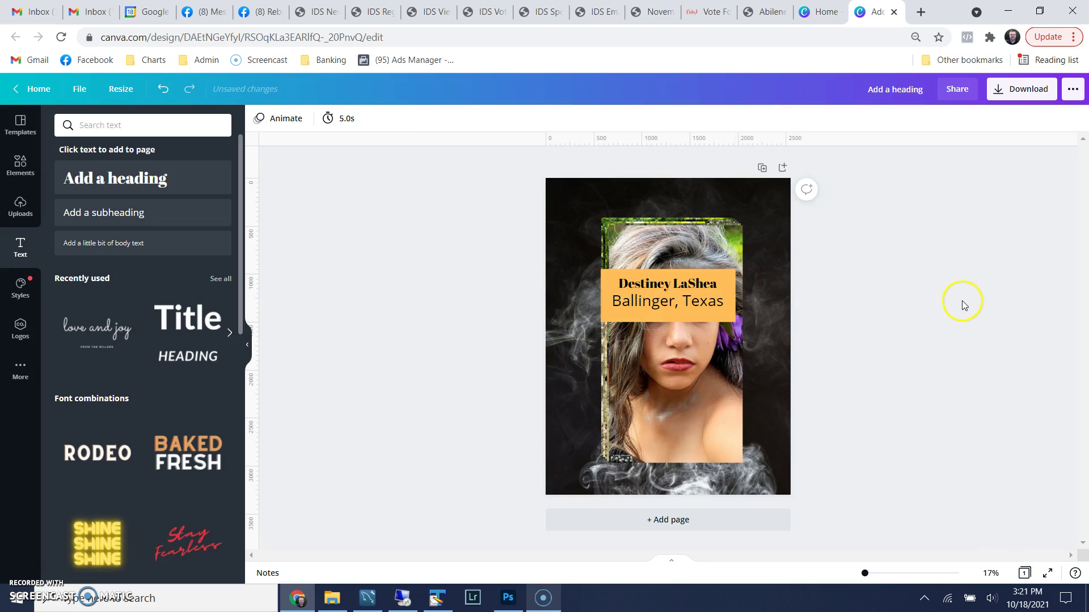
pyautogui.click(699, 298)
pyautogui.keyDown('shift'); pyautogui.click(701, 285); pyautogui.keyUp('shift')
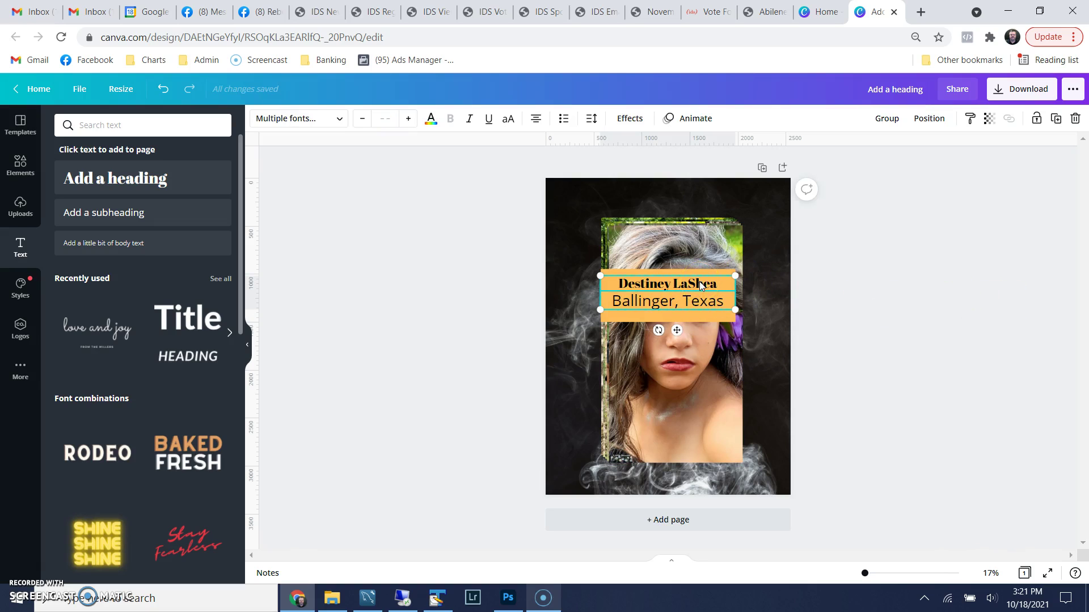
# Nudge the two text lines and select the orange banner together with both lines
pyautogui.moveTo(700, 288); pyautogui.dragTo(699, 286)
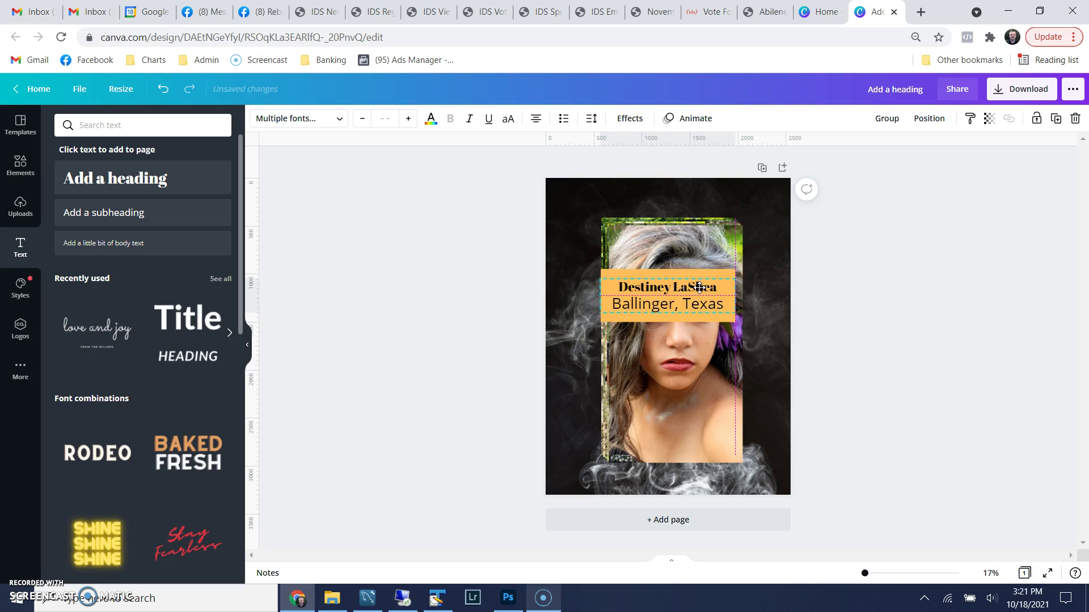
pyautogui.click(930, 289)
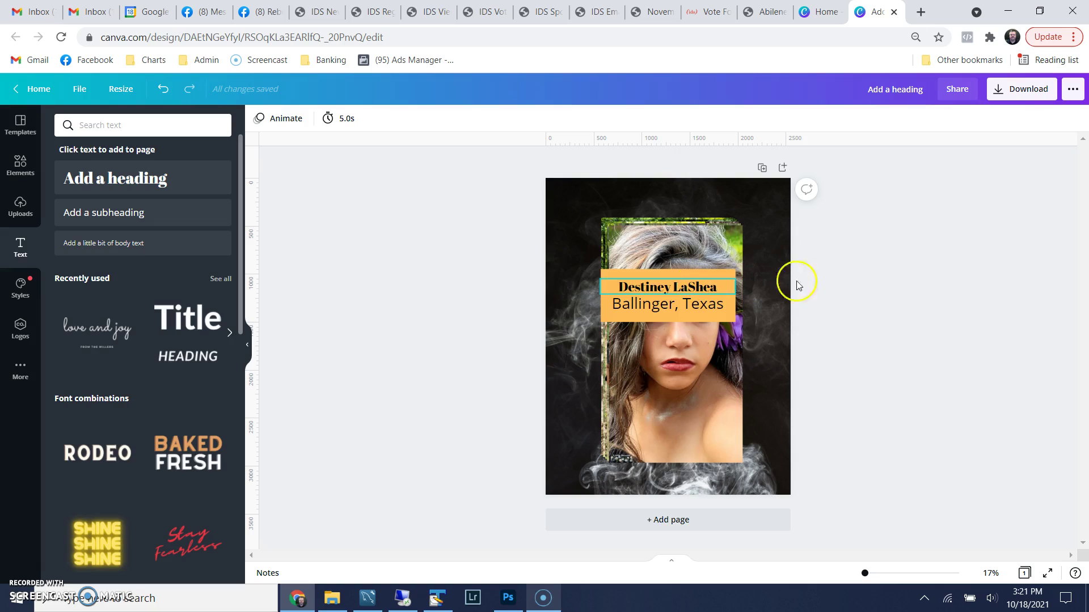
pyautogui.click(628, 275)
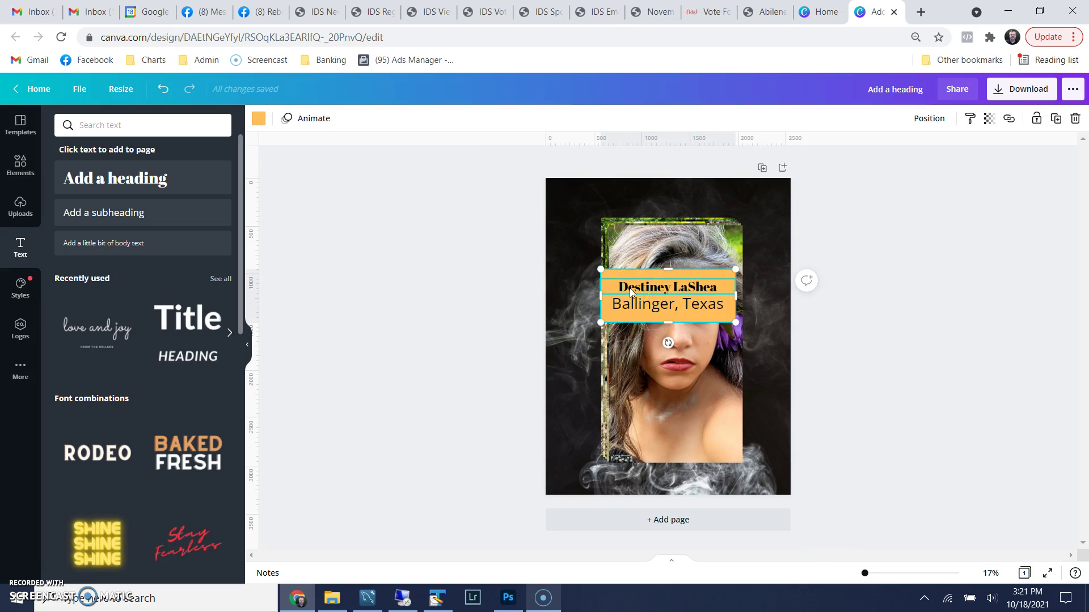
pyautogui.click(641, 294)
pyautogui.click(634, 288)
pyautogui.keyDown('shift'); pyautogui.click(645, 307); pyautogui.keyUp('shift')
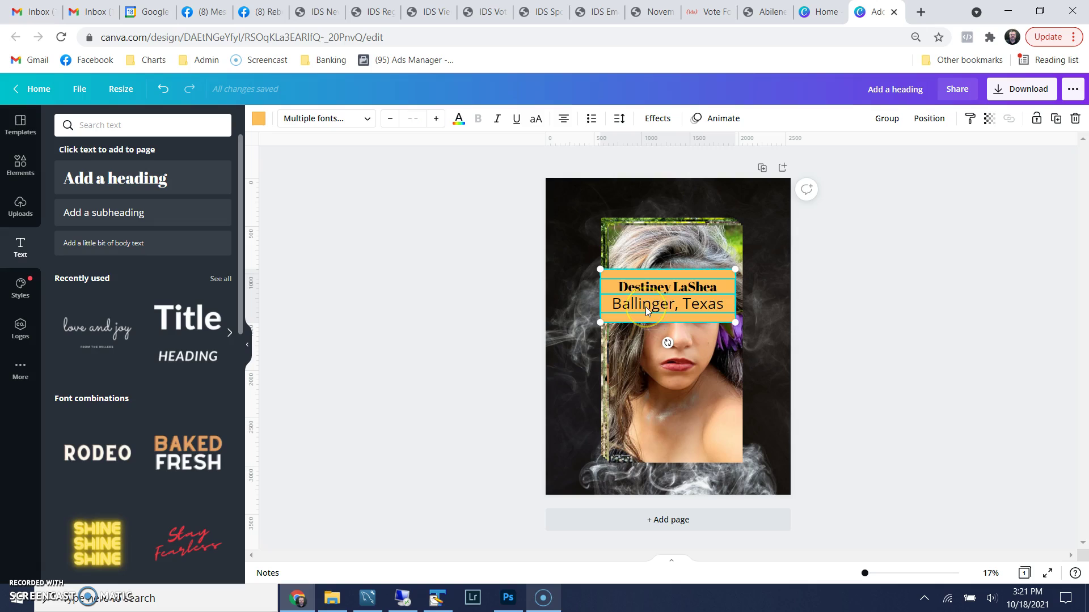
pyautogui.click(679, 296)
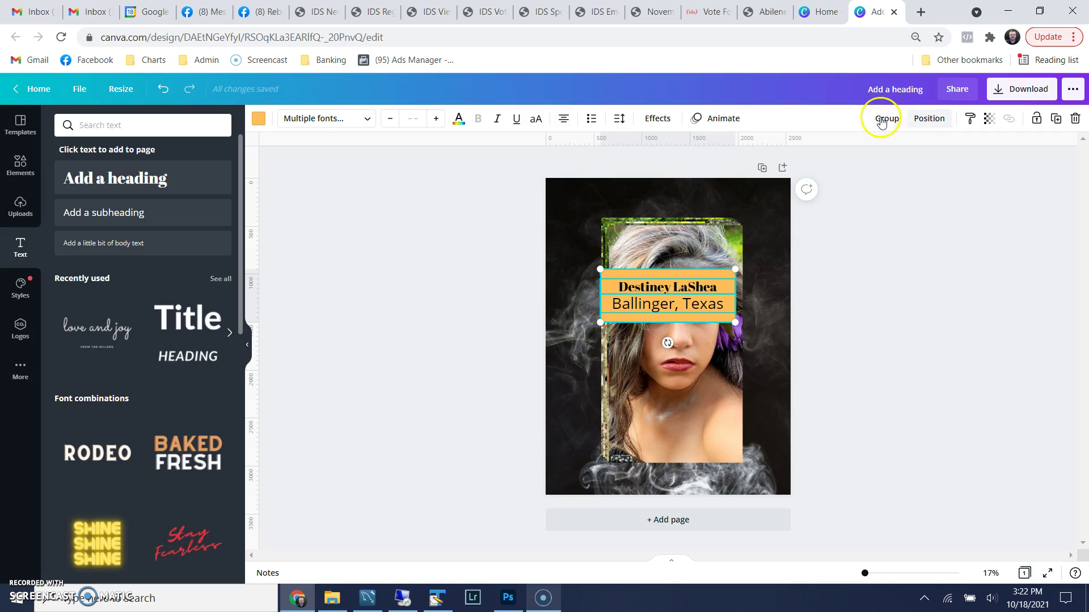
# Group the banner with its text and move the group to the page's top-right corner
pyautogui.click(879, 123)
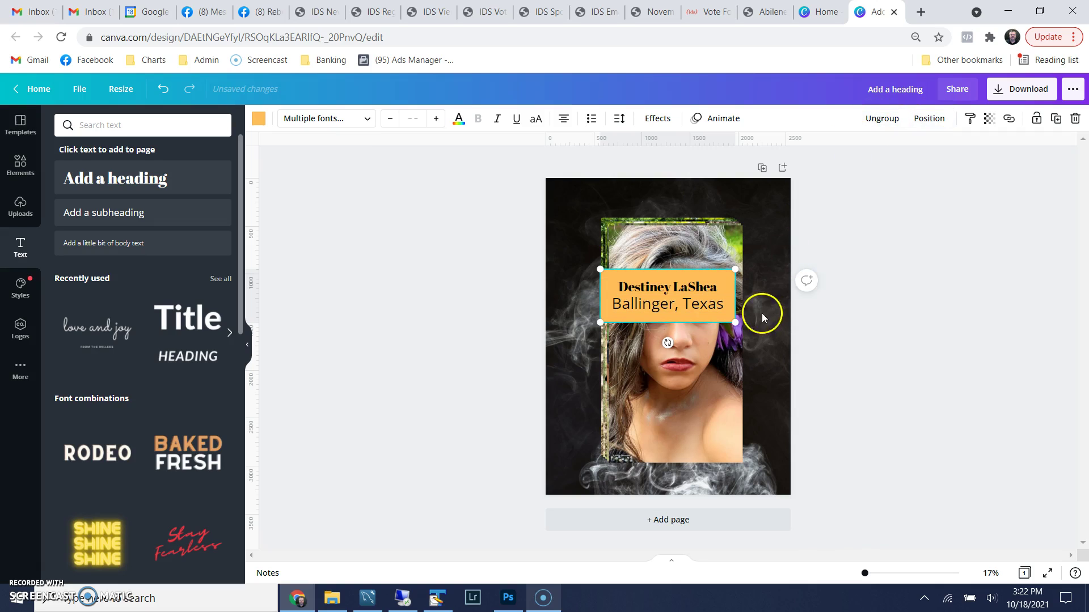
pyautogui.moveTo(667, 278); pyautogui.dragTo(708, 203)
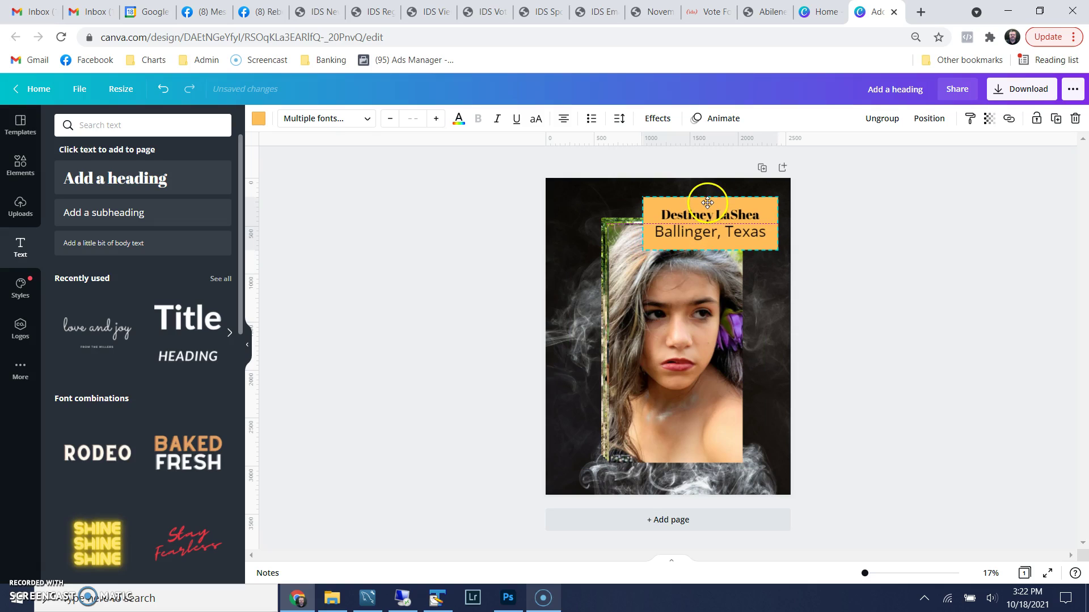
pyautogui.click(913, 262)
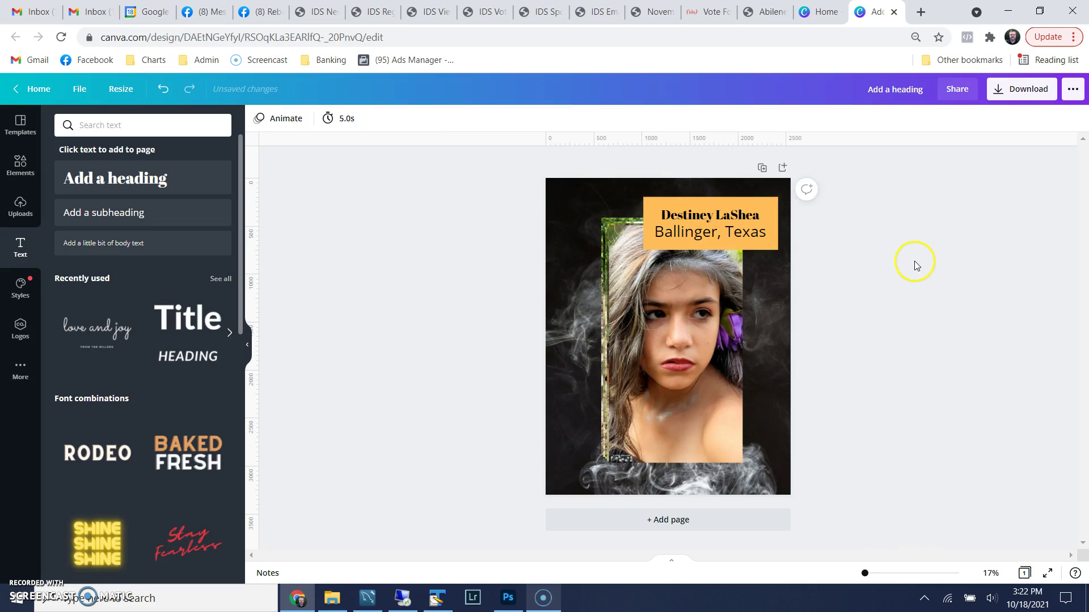
# Shrink the face close-up into the bottom-right corner and the full-length photo into the right column
pyautogui.click(660, 309)
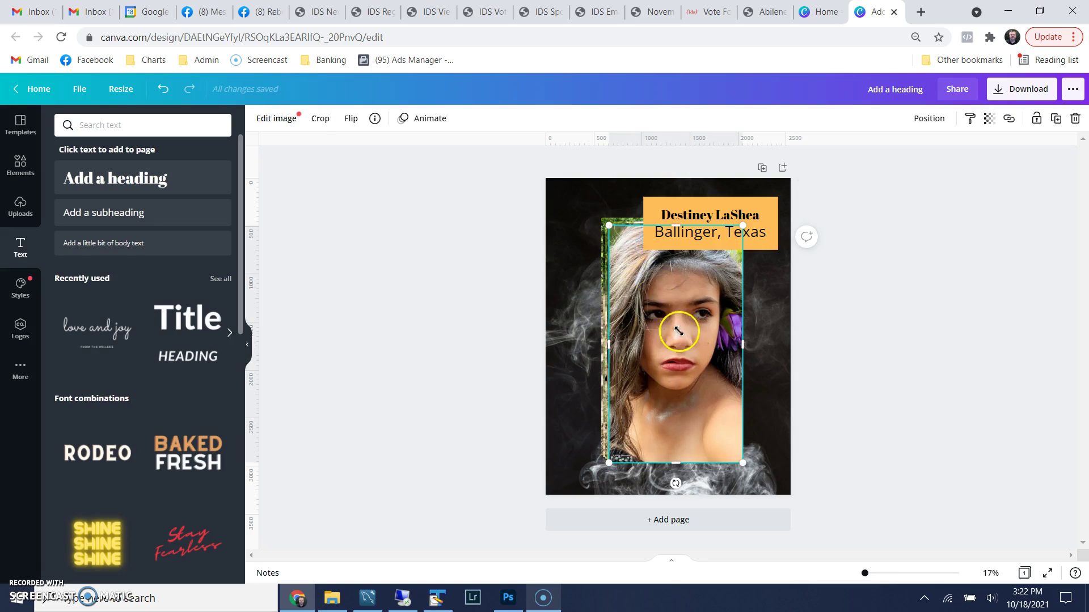
pyautogui.moveTo(678, 331); pyautogui.dragTo(678, 349)
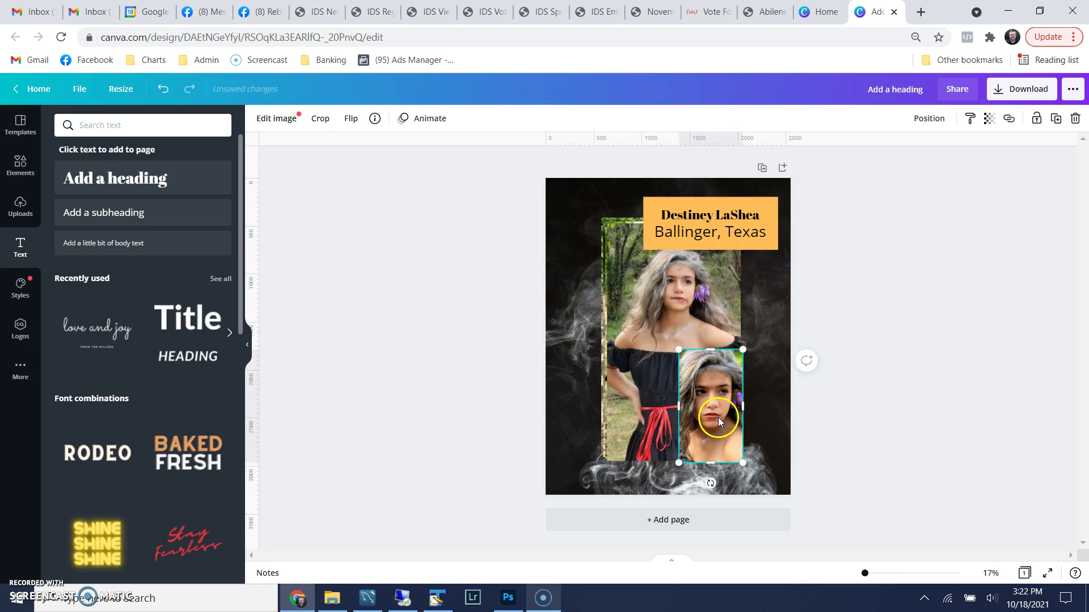
pyautogui.moveTo(719, 423); pyautogui.dragTo(751, 441)
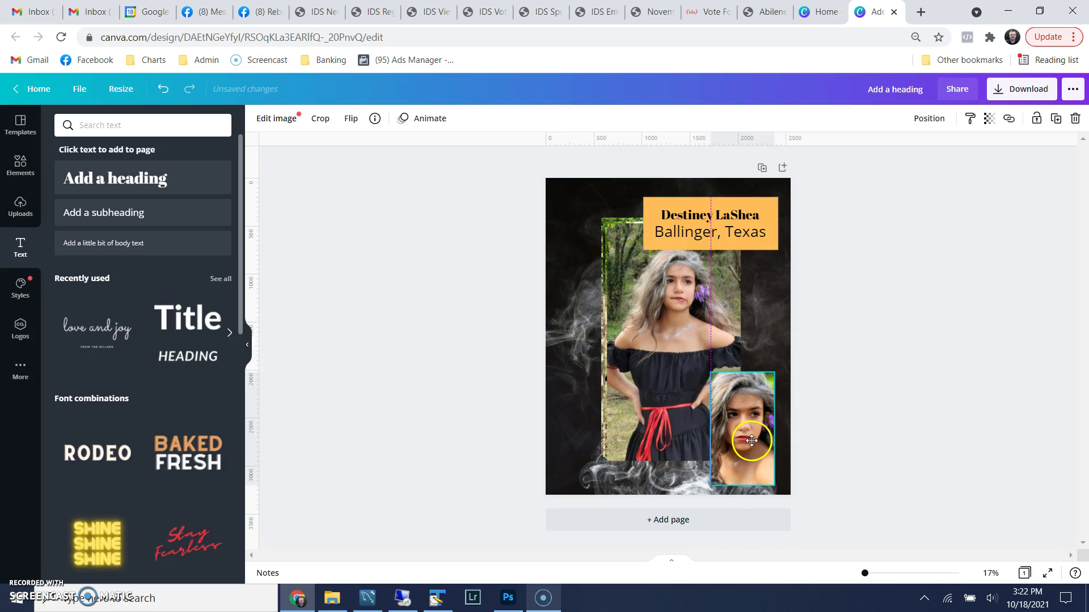
pyautogui.click(726, 340)
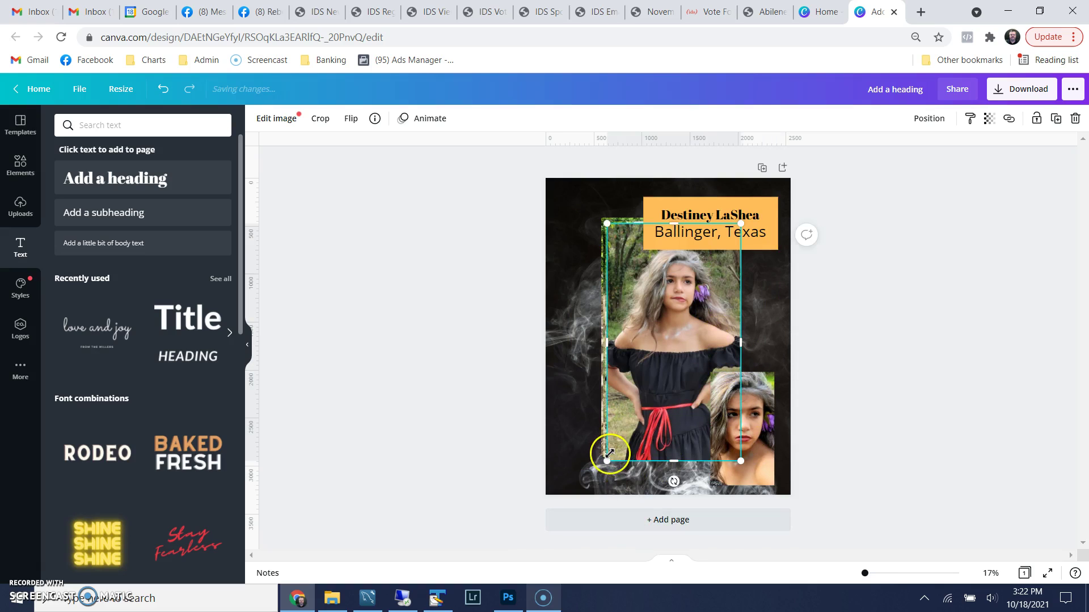
pyautogui.moveTo(606, 457); pyautogui.dragTo(695, 371)
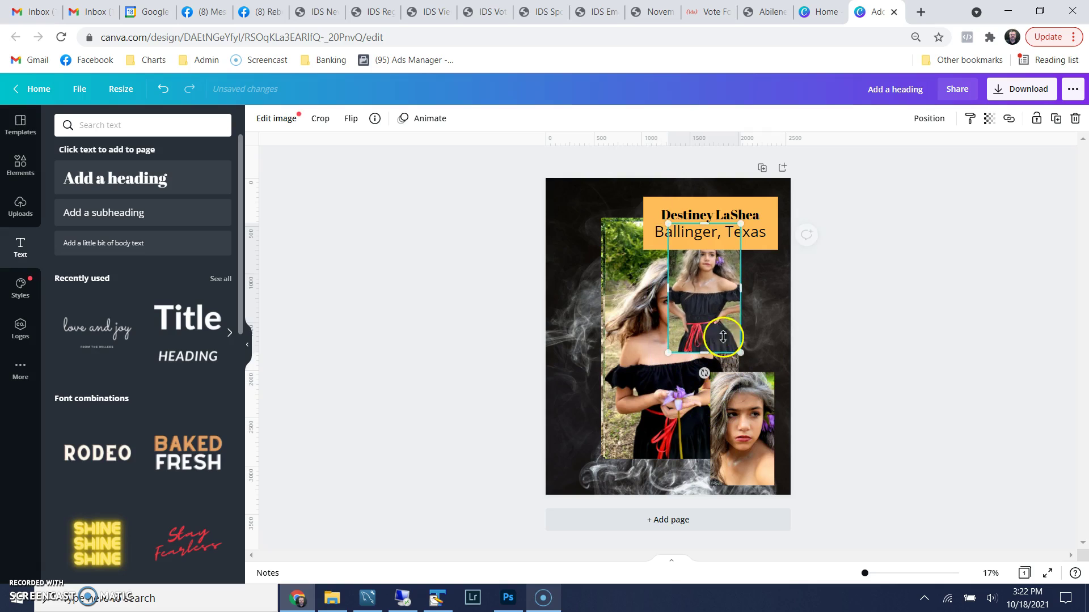
pyautogui.moveTo(724, 311); pyautogui.dragTo(756, 334)
# Resize and move the left photo to the top-left and another photo to the bottom-left corner
pyautogui.click(638, 359)
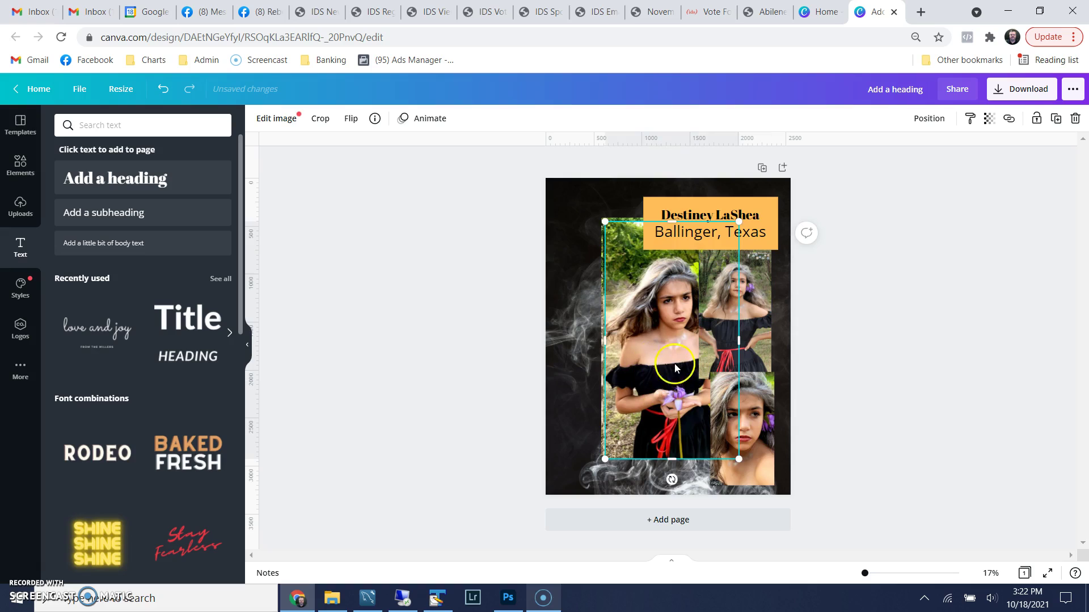
pyautogui.moveTo(630, 319); pyautogui.dragTo(607, 322)
pyautogui.moveTo(692, 432); pyautogui.dragTo(647, 335)
pyautogui.click(670, 370)
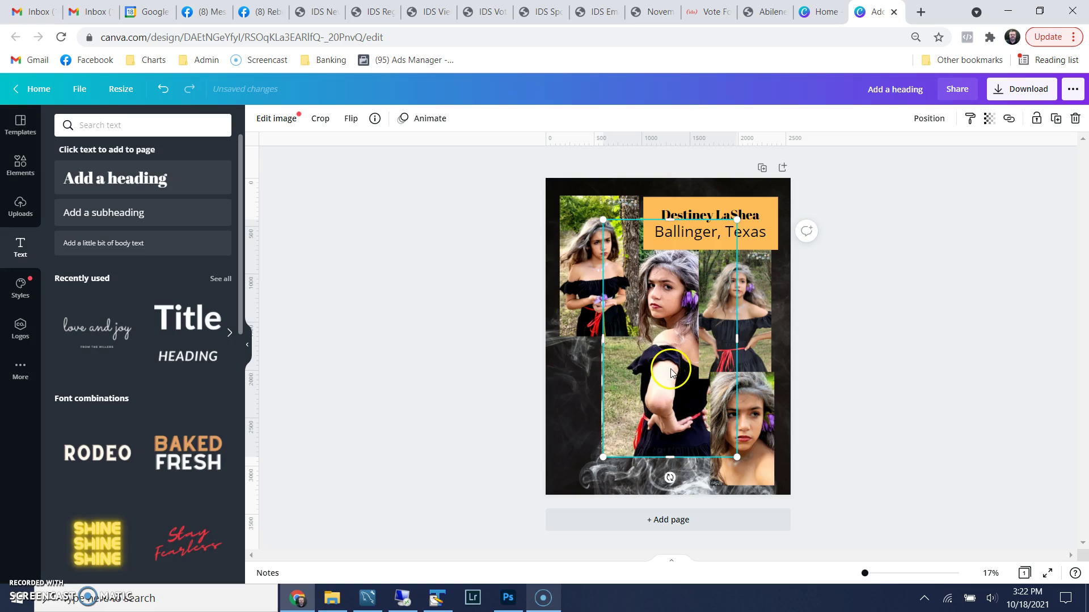
pyautogui.moveTo(668, 374); pyautogui.dragTo(628, 395)
pyautogui.moveTo(695, 250); pyautogui.dragTo(671, 382)
pyautogui.click(673, 368)
# Slightly shrink the top-left photo and nudge the centre standing-girl photo down
pyautogui.click(564, 274)
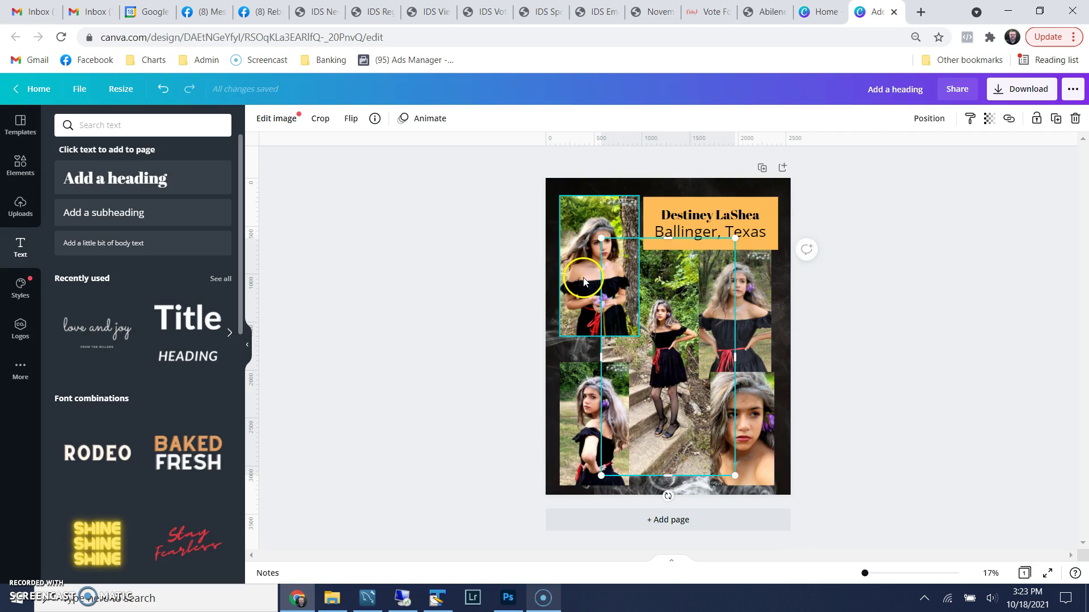
pyautogui.moveTo(636, 335)
pyautogui.mouseDown()
pyautogui.moveTo(627, 318)
pyautogui.moveTo(631, 327)
pyautogui.mouseUp()
pyautogui.click(675, 351)
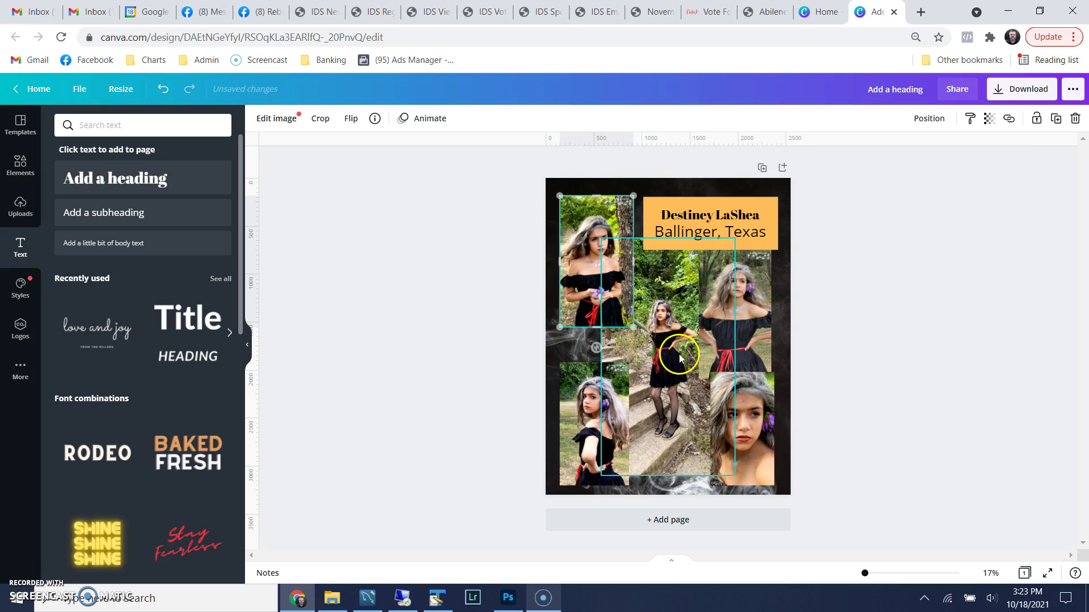
pyautogui.moveTo(673, 364); pyautogui.dragTo(673, 369)
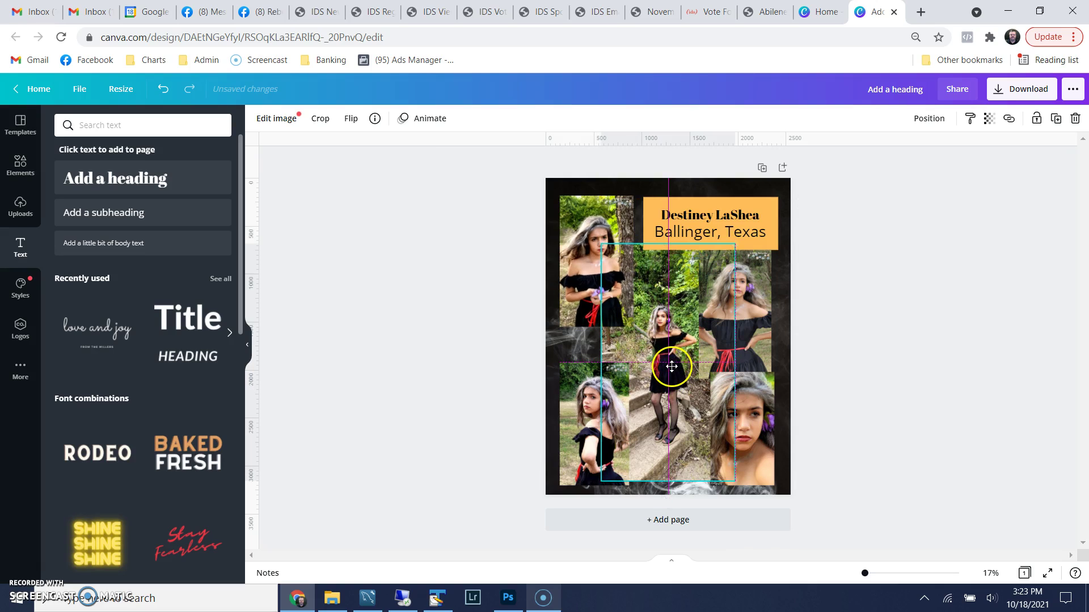
pyautogui.click(746, 417)
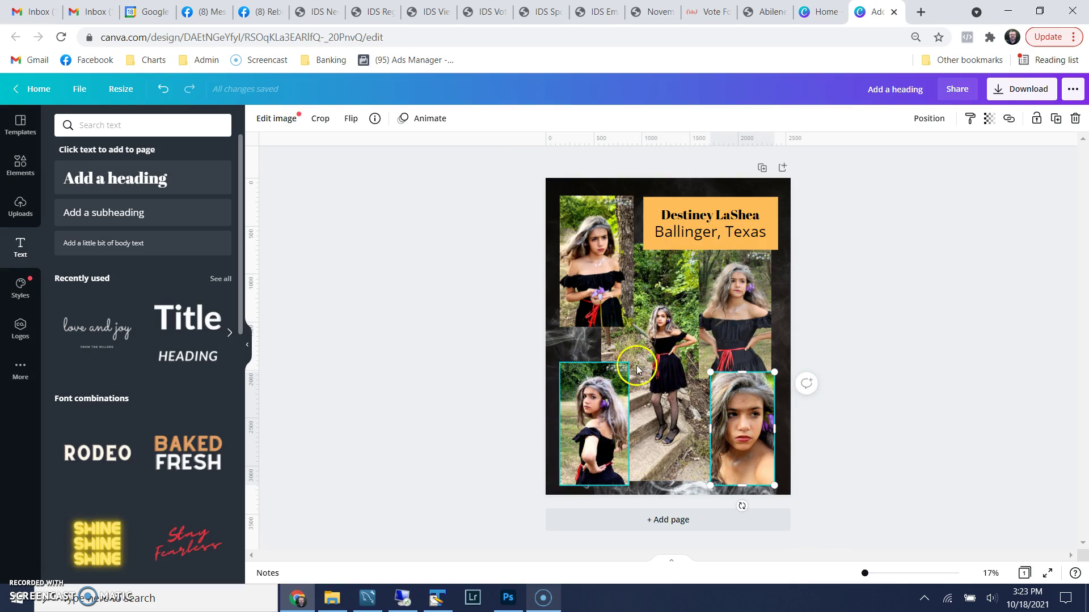
pyautogui.click(669, 343)
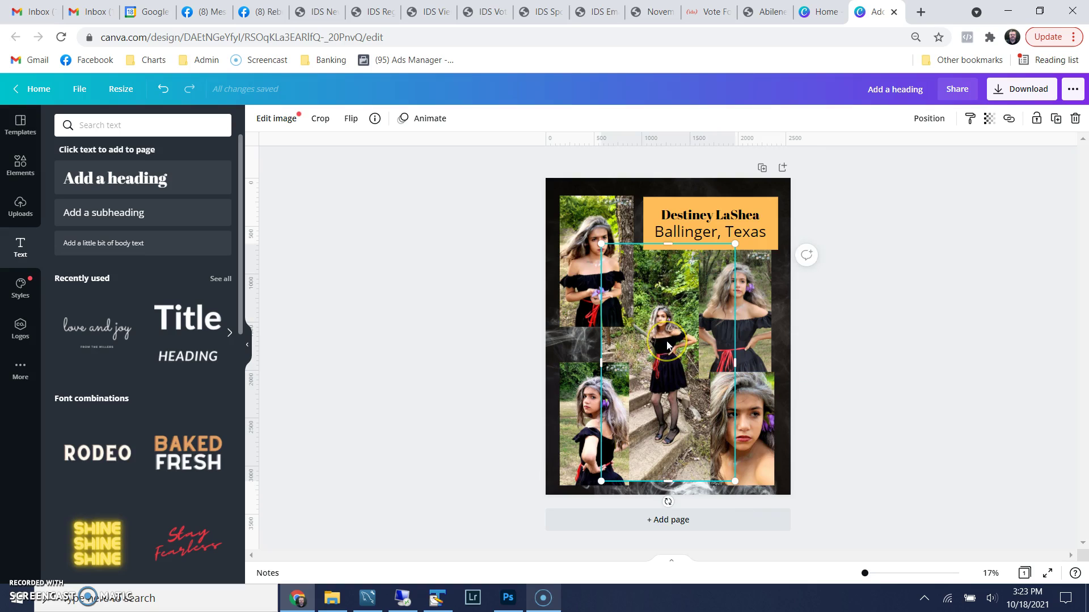
# Bring the standing-girl photo to front, then send it to back behind the other photos
pyautogui.rightClick(668, 344)
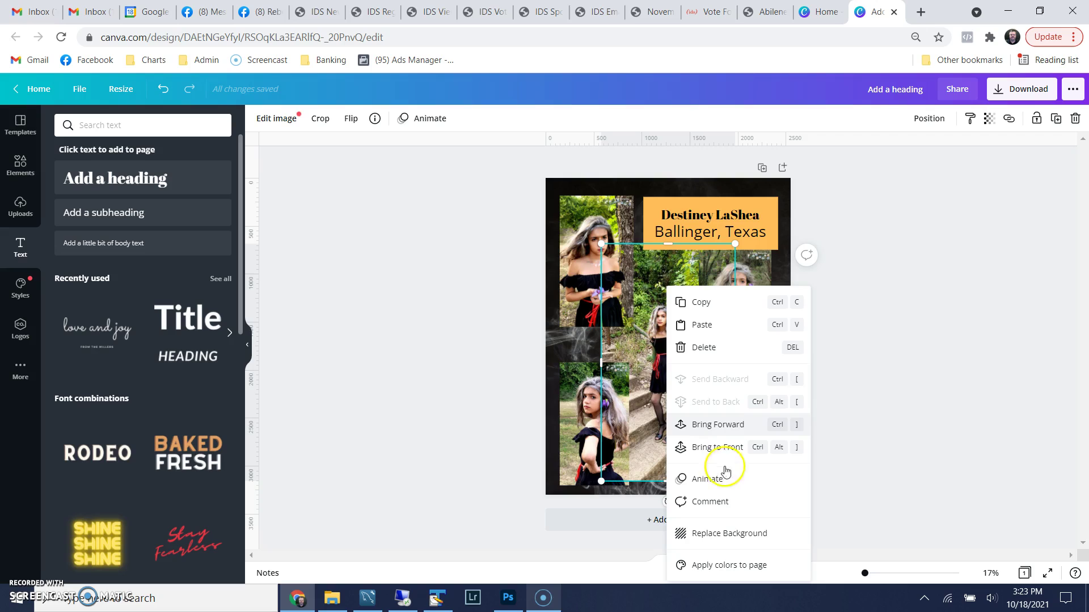
pyautogui.click(725, 448)
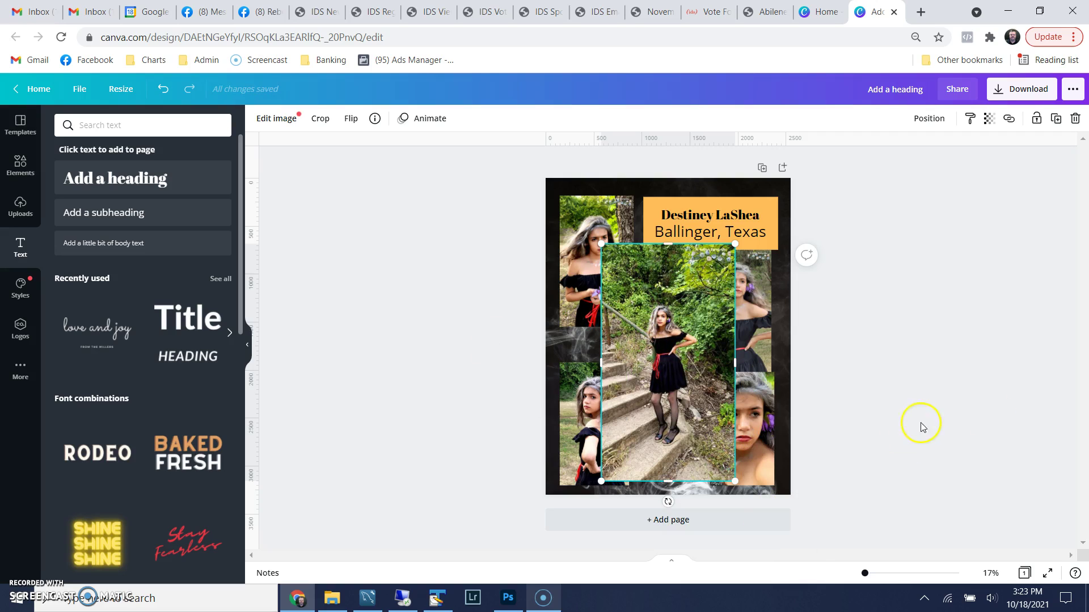
pyautogui.rightClick(659, 341)
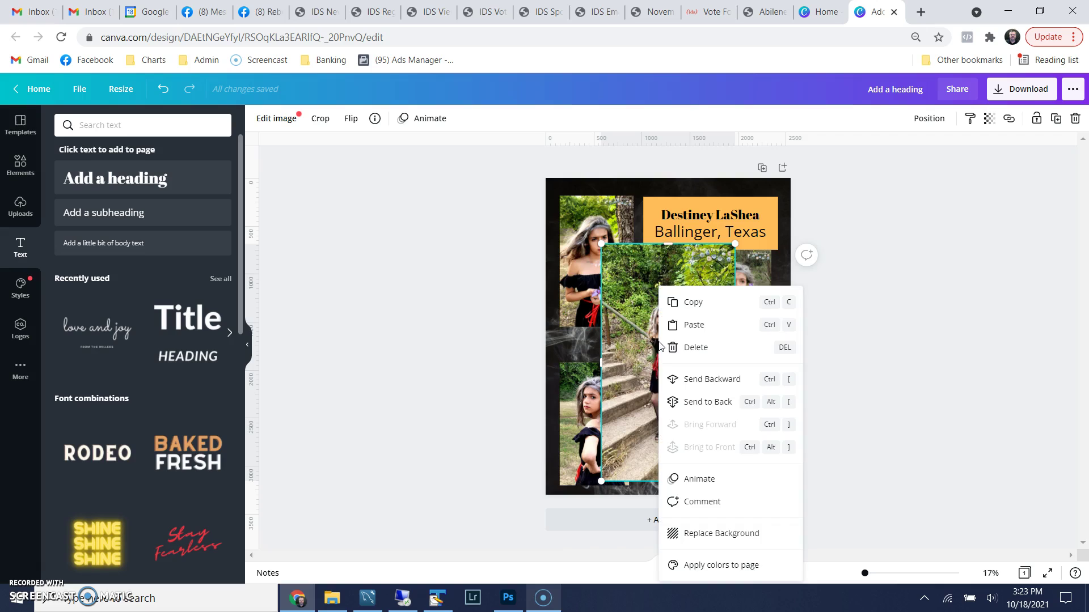
pyautogui.click(712, 405)
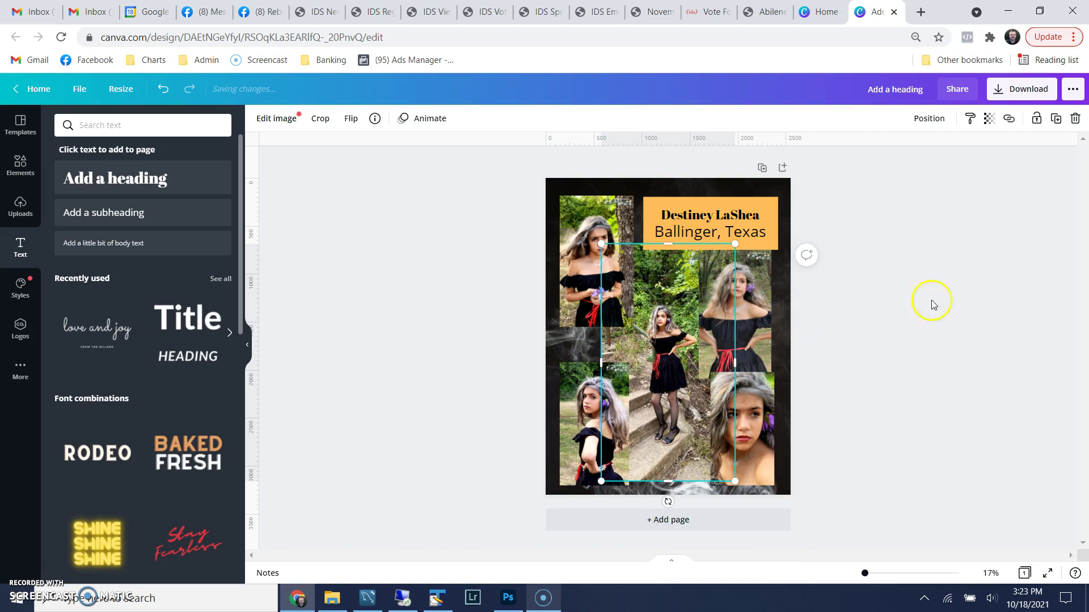
pyautogui.click(956, 316)
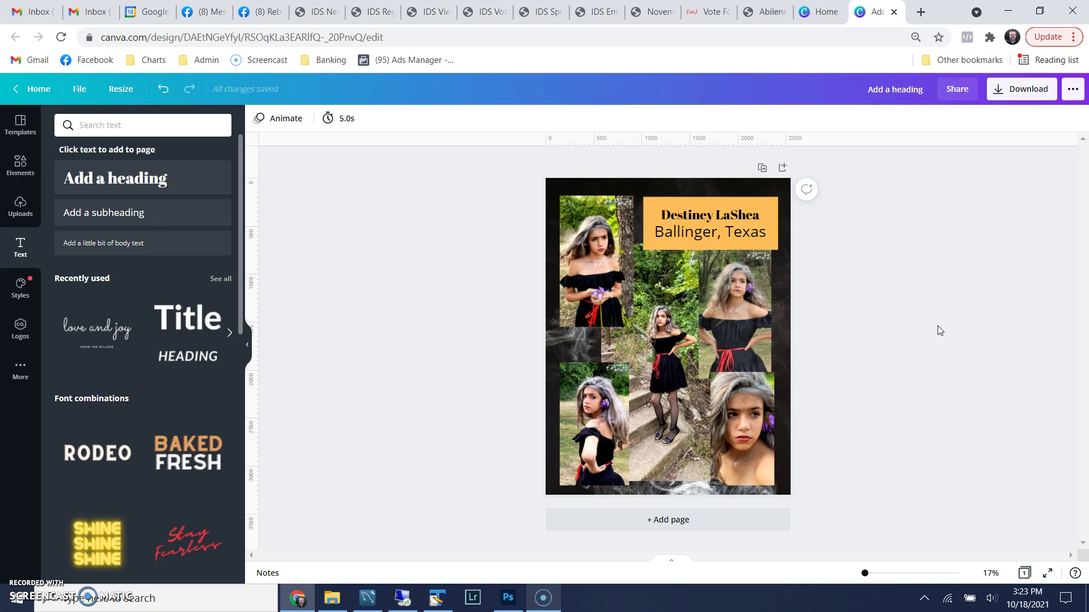
# Duplicate the poster as Page 2, then marquee-select and delete all its collage photos
pyautogui.click(763, 169)
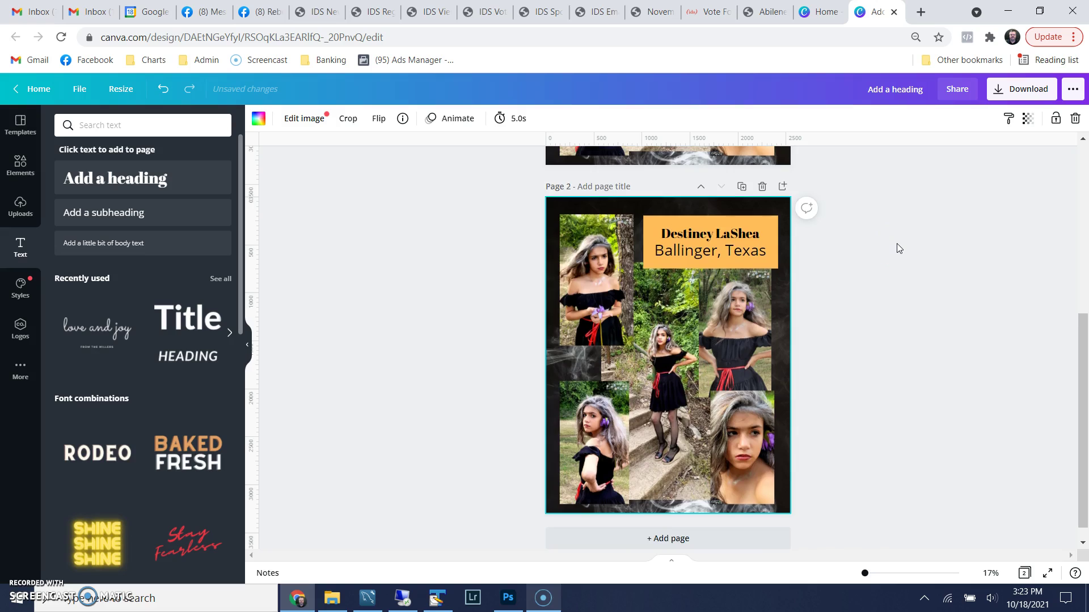
pyautogui.scroll(5, 897, 248)
pyautogui.scroll(-4, 897, 248)
pyautogui.scroll(-1, 897, 243)
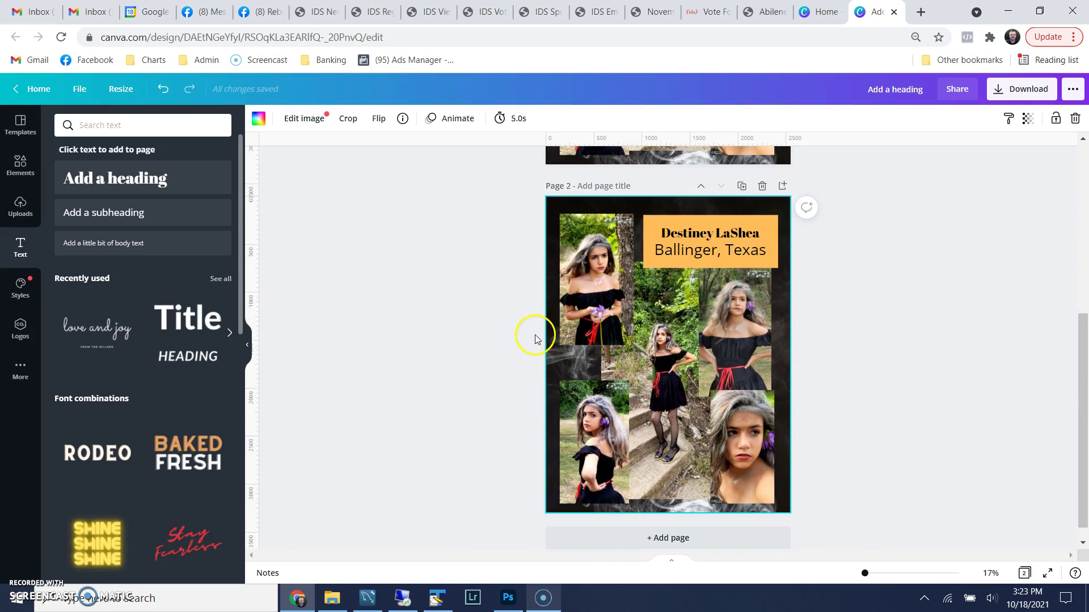
pyautogui.moveTo(520, 324); pyautogui.dragTo(819, 448)
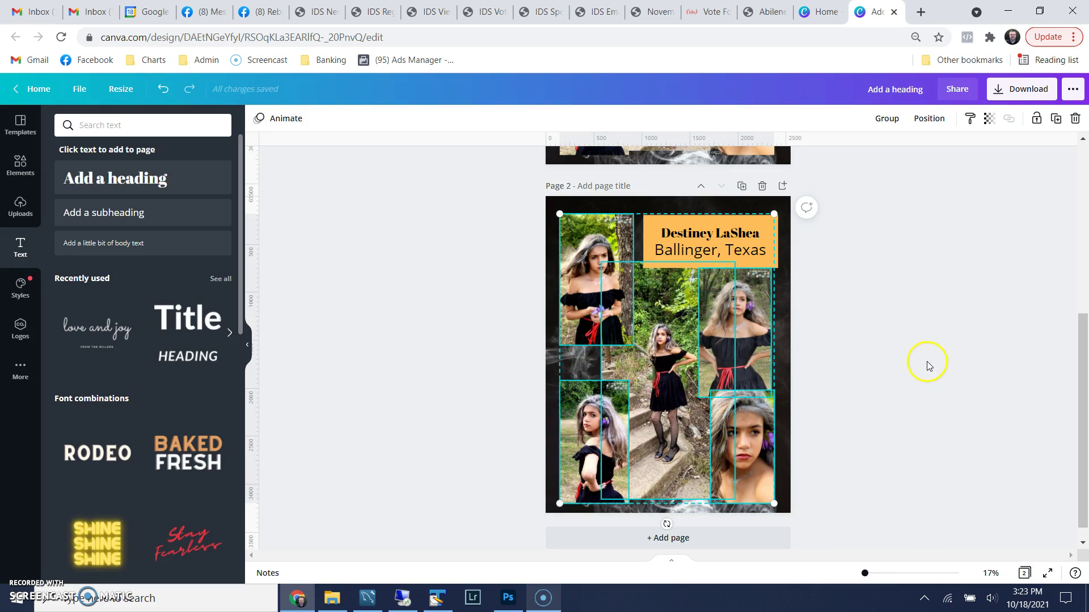
pyautogui.press('Delete')
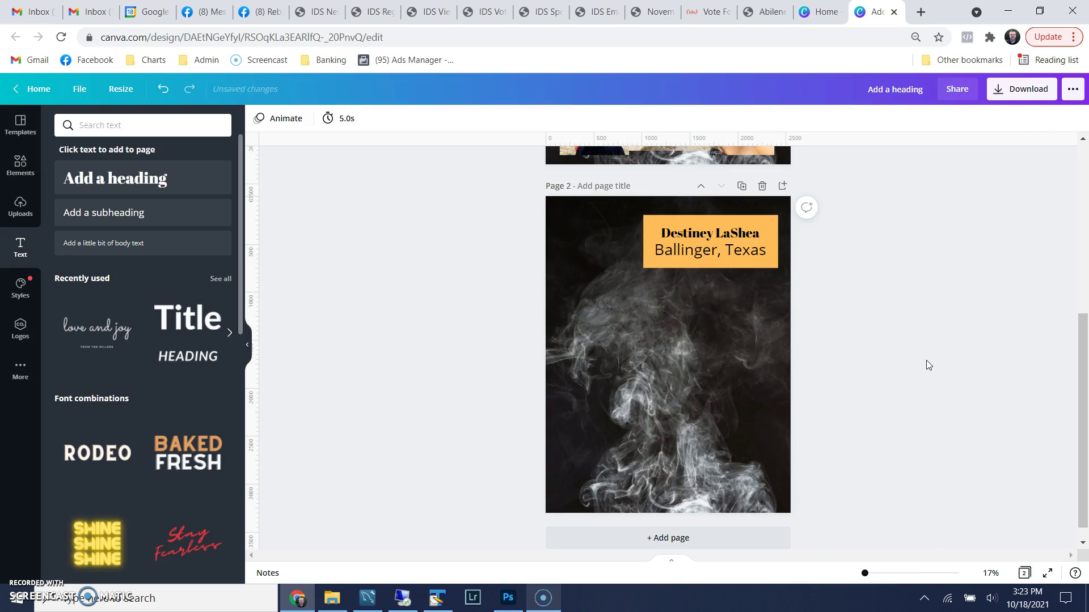
# Add the red-haired model's uploaded photos to Page 2: twig portrait, broom-in-cave shot and stone-wall photo
pyautogui.click(17, 213)
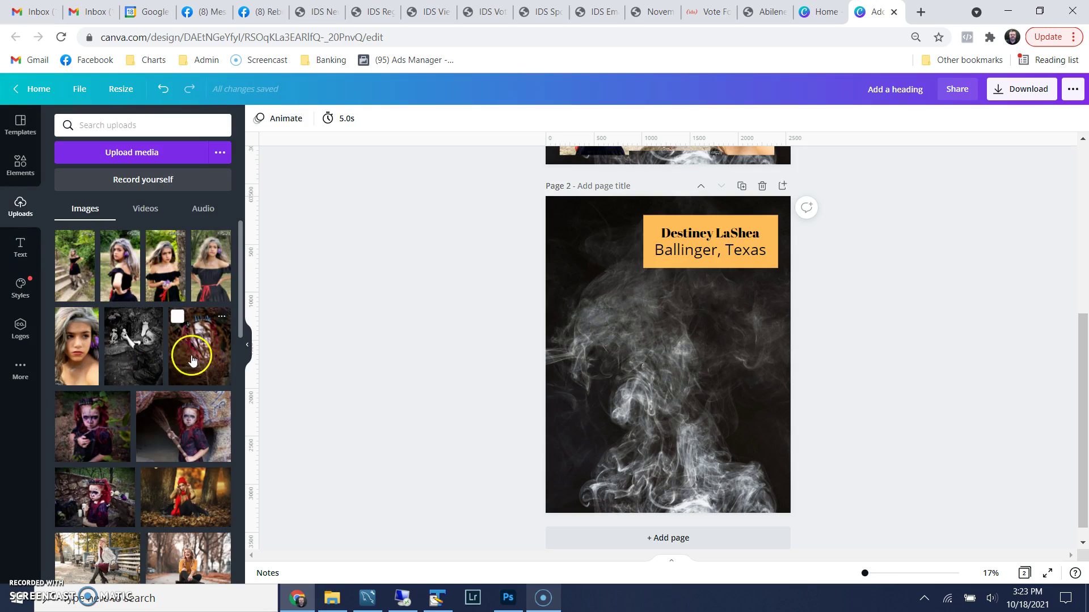
pyautogui.click(137, 363)
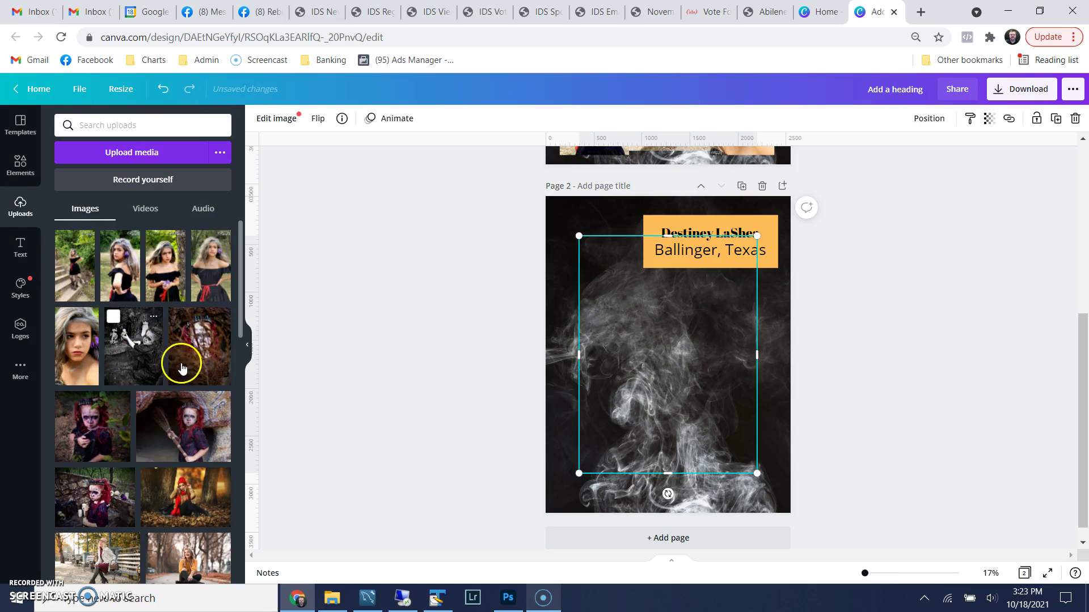
pyautogui.click(188, 360)
pyautogui.click(101, 431)
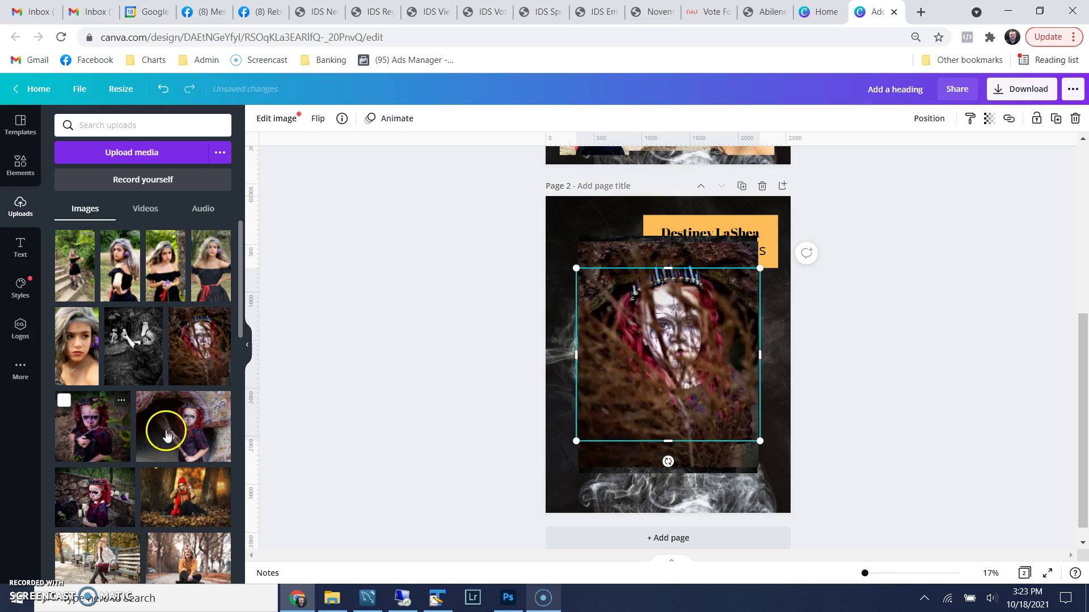
pyautogui.click(176, 430)
pyautogui.click(97, 499)
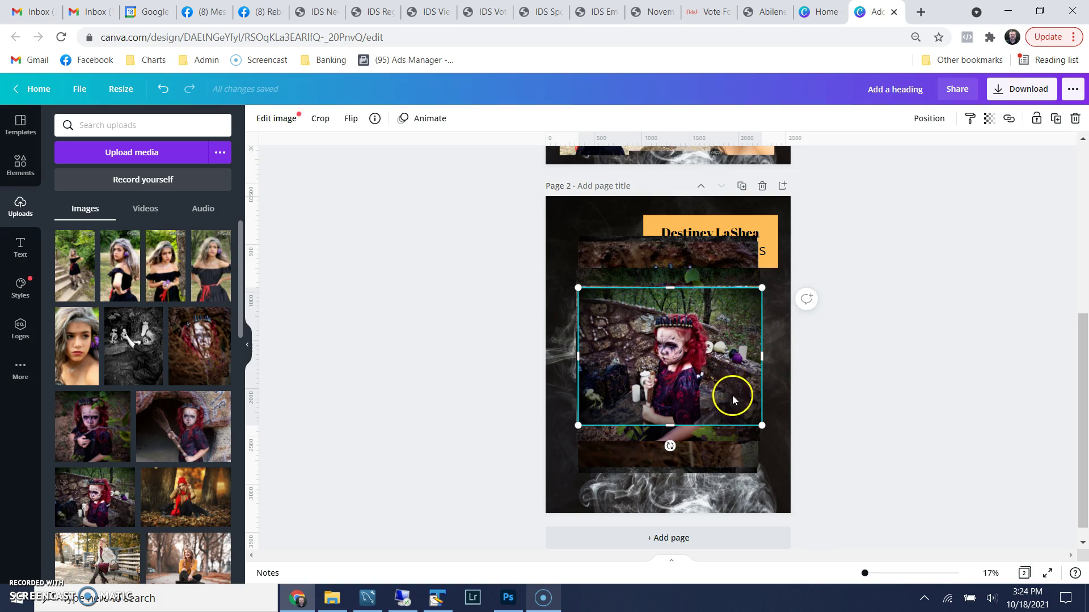
# Move and shrink the stone-wall, cave and middle girl photos into a spread-out layout
pyautogui.moveTo(705, 369); pyautogui.dragTo(686, 306)
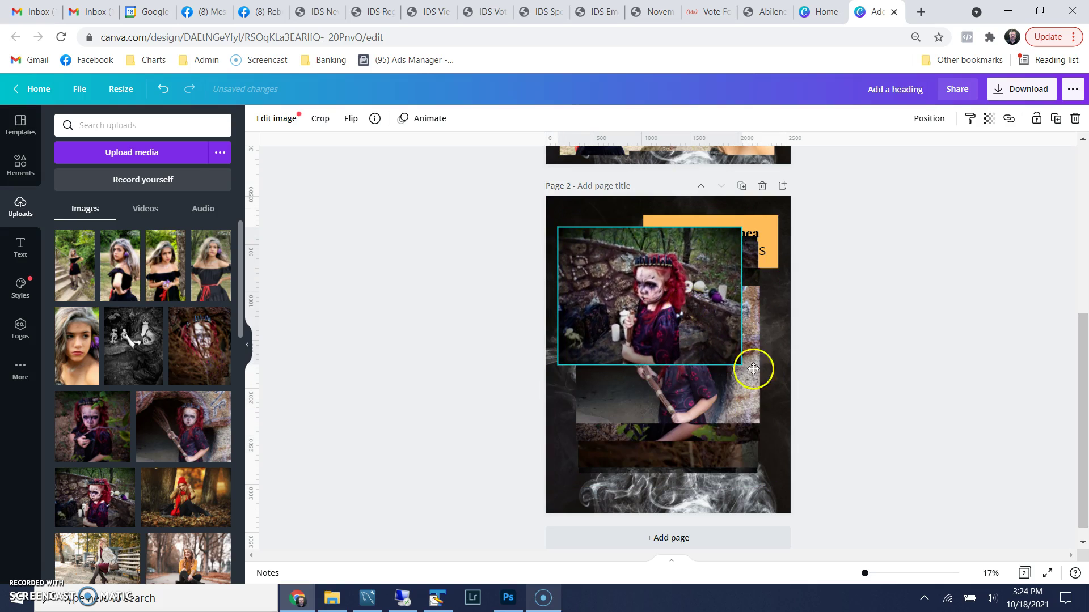
pyautogui.moveTo(741, 365); pyautogui.dragTo(665, 307)
pyautogui.moveTo(743, 376); pyautogui.dragTo(767, 445)
pyautogui.moveTo(647, 385); pyautogui.dragTo(683, 397)
pyautogui.click(680, 362)
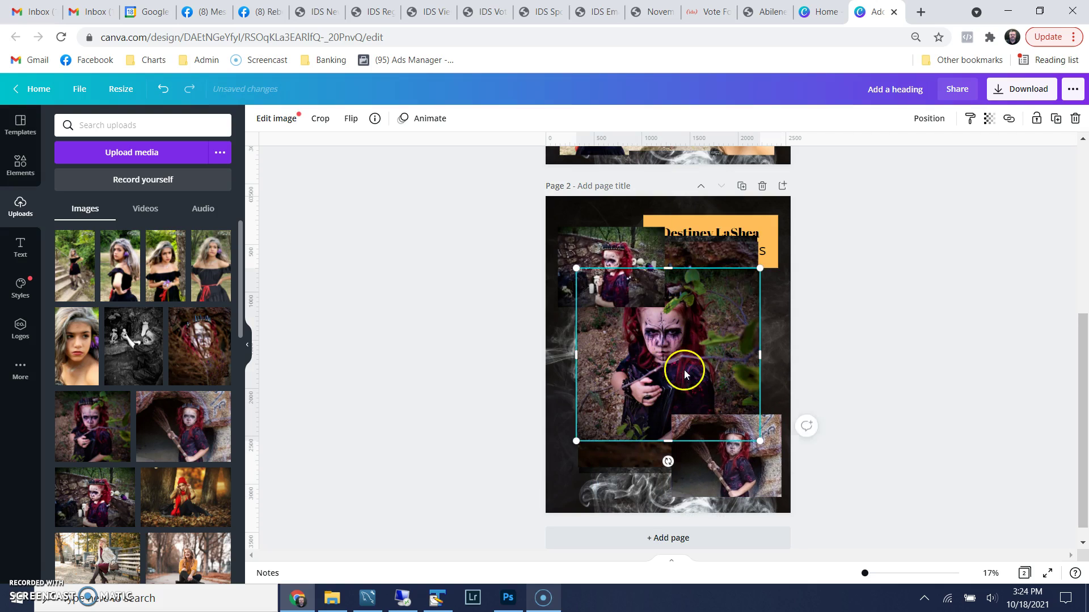
pyautogui.moveTo(639, 385); pyautogui.dragTo(644, 442)
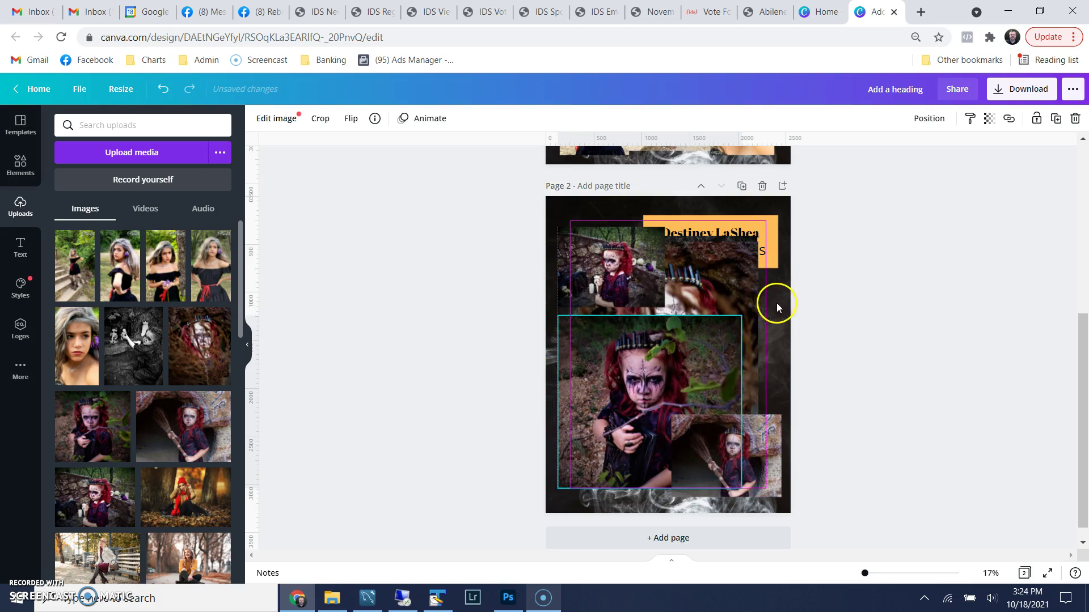
pyautogui.moveTo(741, 315); pyautogui.dragTo(686, 352)
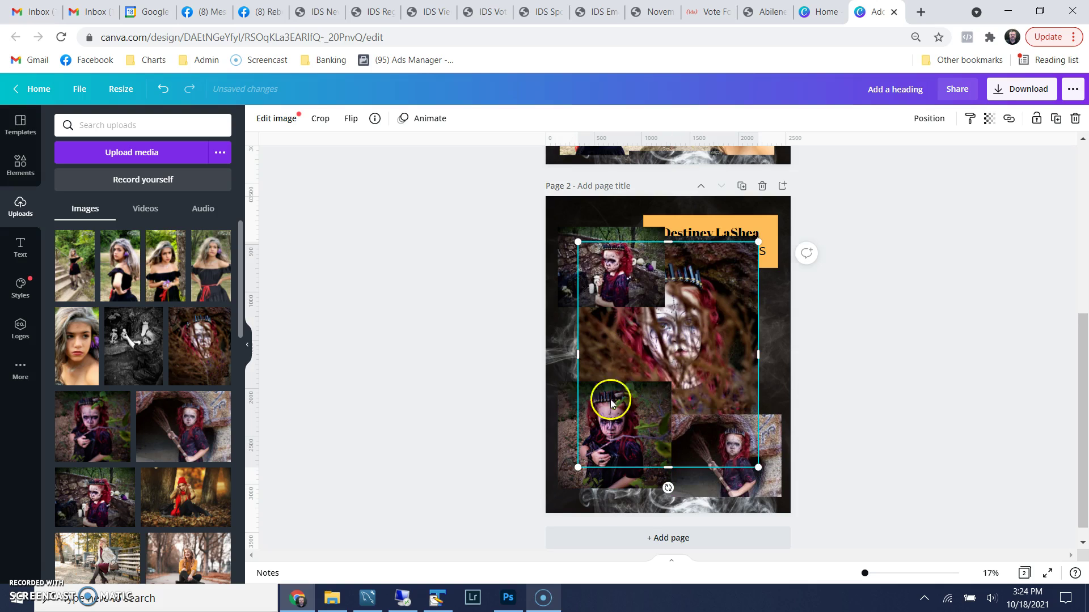
# Shrink and reposition the twig portrait and rock-and-skeleton photo to complete the collage
pyautogui.moveTo(577, 467); pyautogui.dragTo(677, 358)
pyautogui.moveTo(730, 333); pyautogui.dragTo(736, 349)
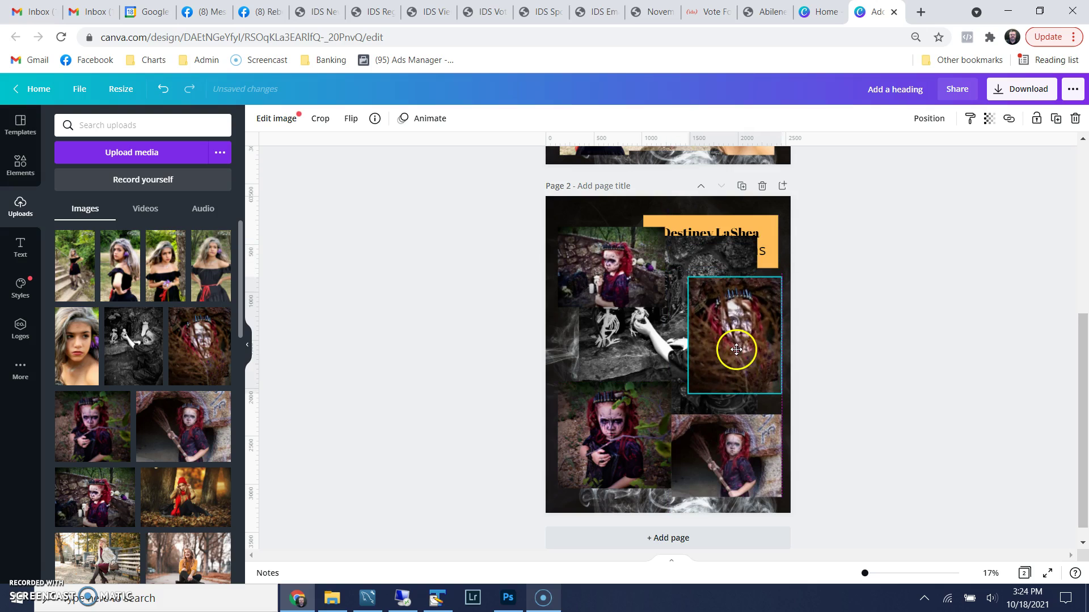
pyautogui.click(700, 260)
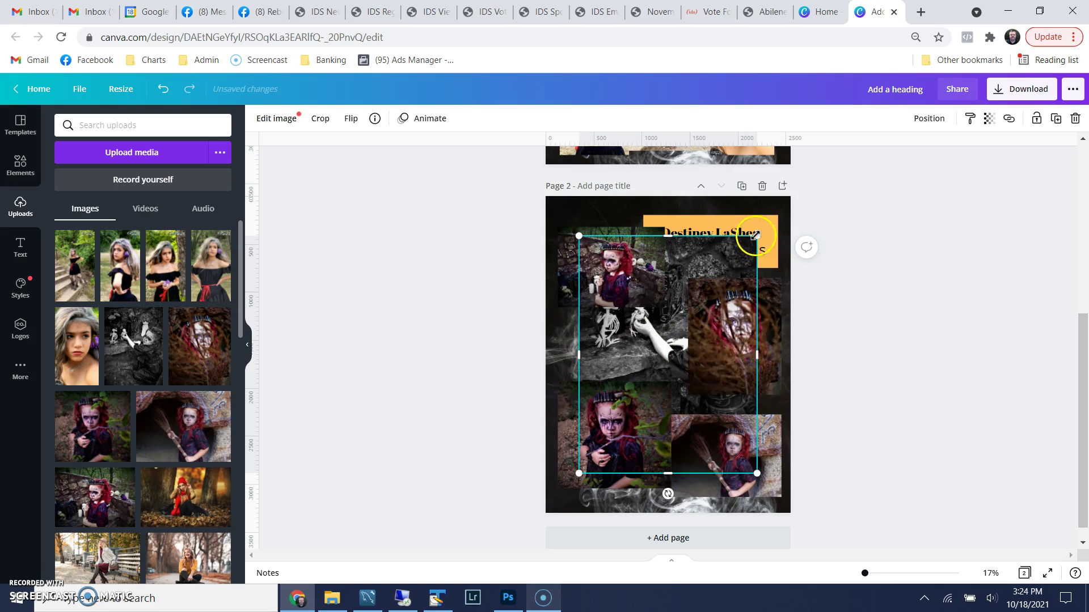
pyautogui.moveTo(757, 236); pyautogui.dragTo(675, 311)
pyautogui.moveTo(652, 359); pyautogui.dragTo(651, 316)
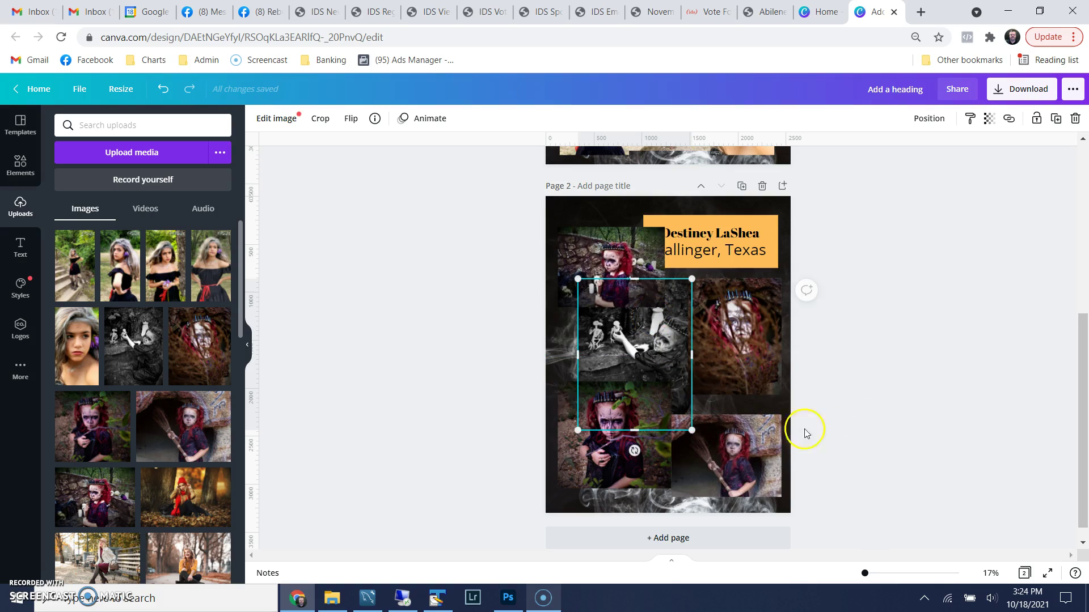
pyautogui.click(606, 471)
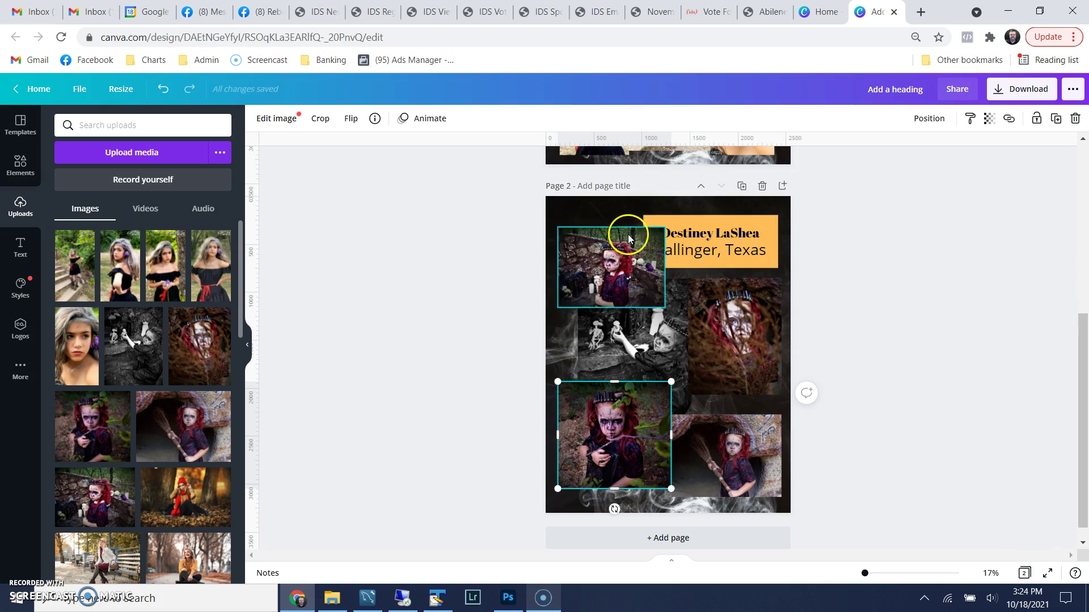
pyautogui.click(770, 223)
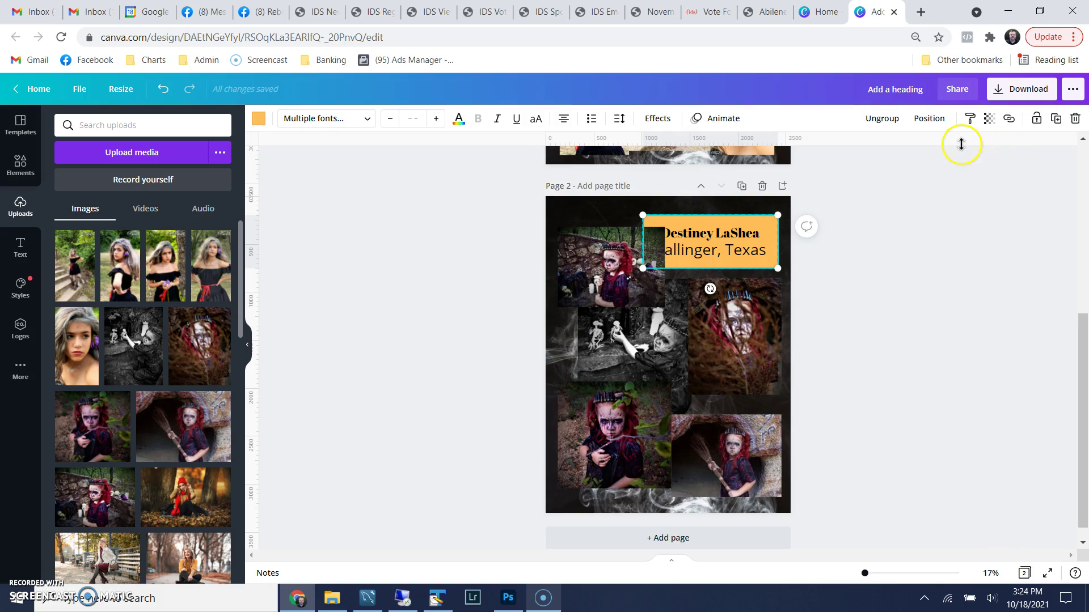
# Bring the orange banner to the front, retype the second model's name, and change Ballinger to Abilene
pyautogui.rightClick(739, 233)
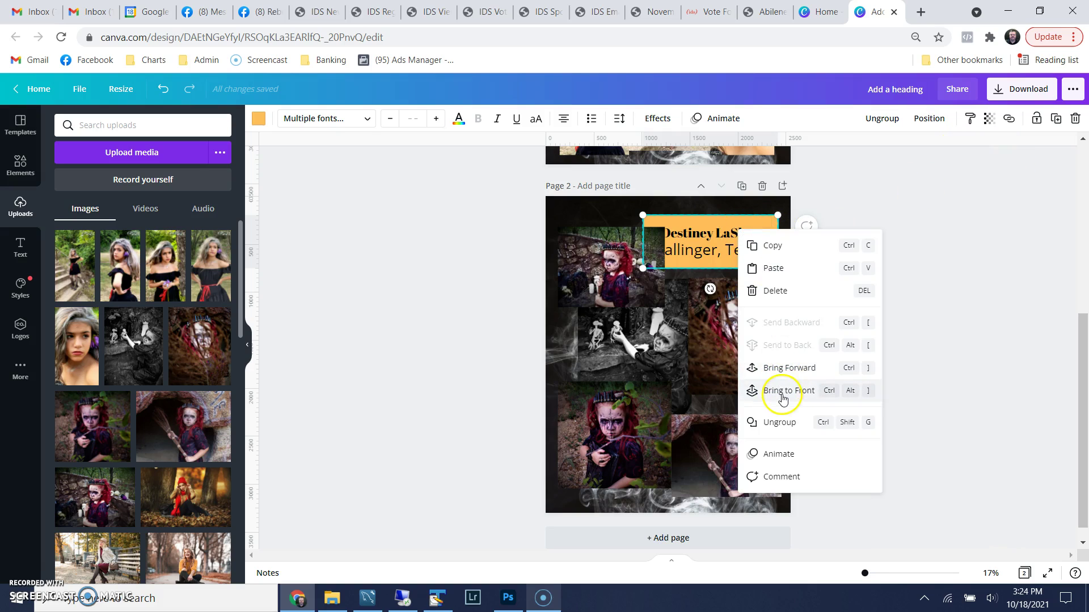
pyautogui.click(782, 397)
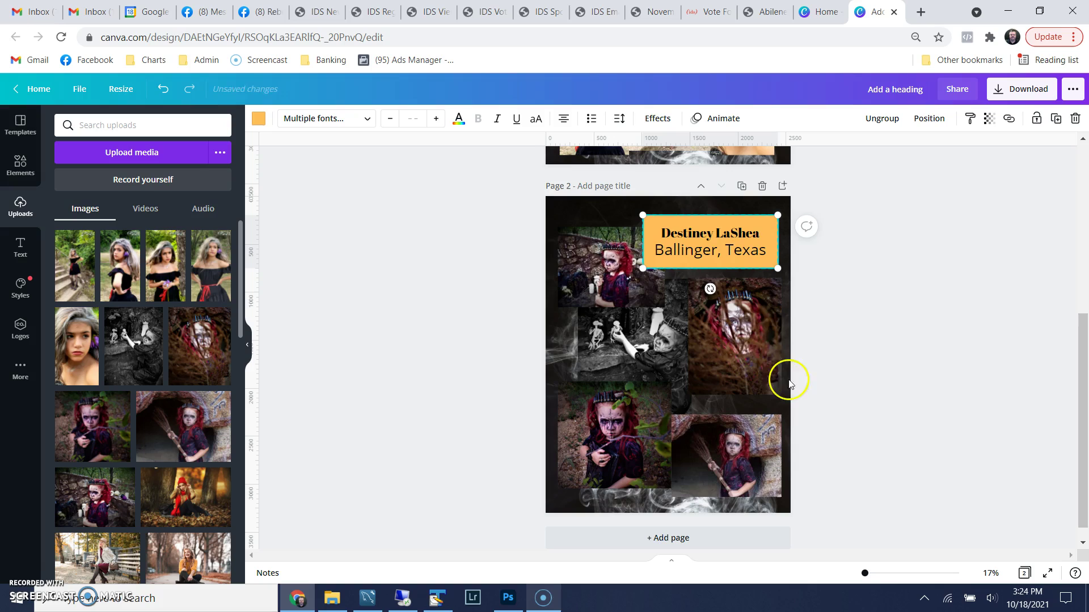
pyautogui.click(716, 234)
pyautogui.doubleClick(727, 237)
pyautogui.moveTo(662, 233); pyautogui.dragTo(781, 237)
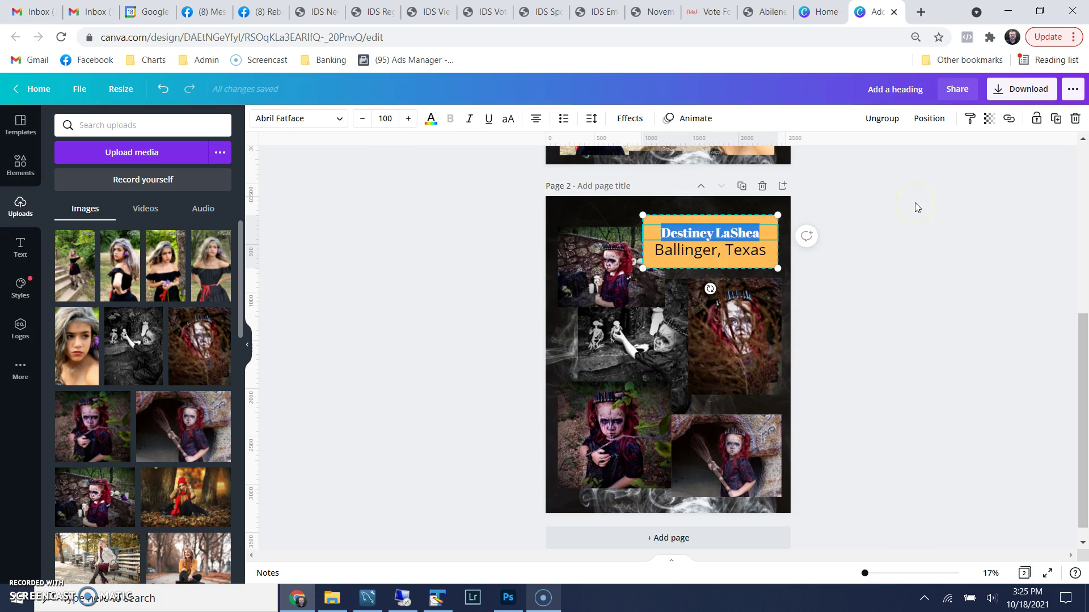
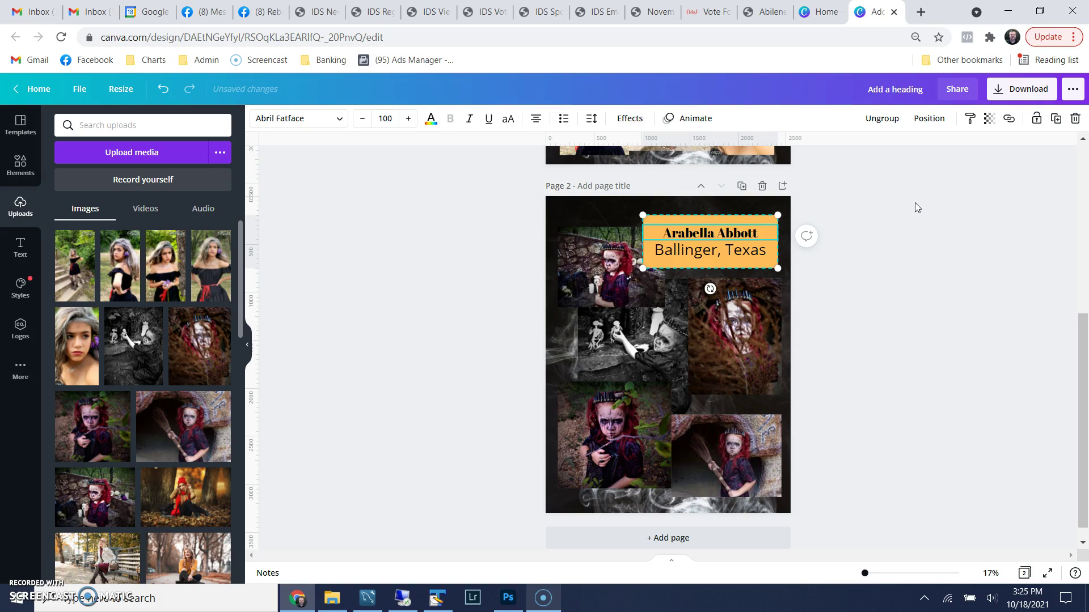
pyautogui.doubleClick(675, 252)
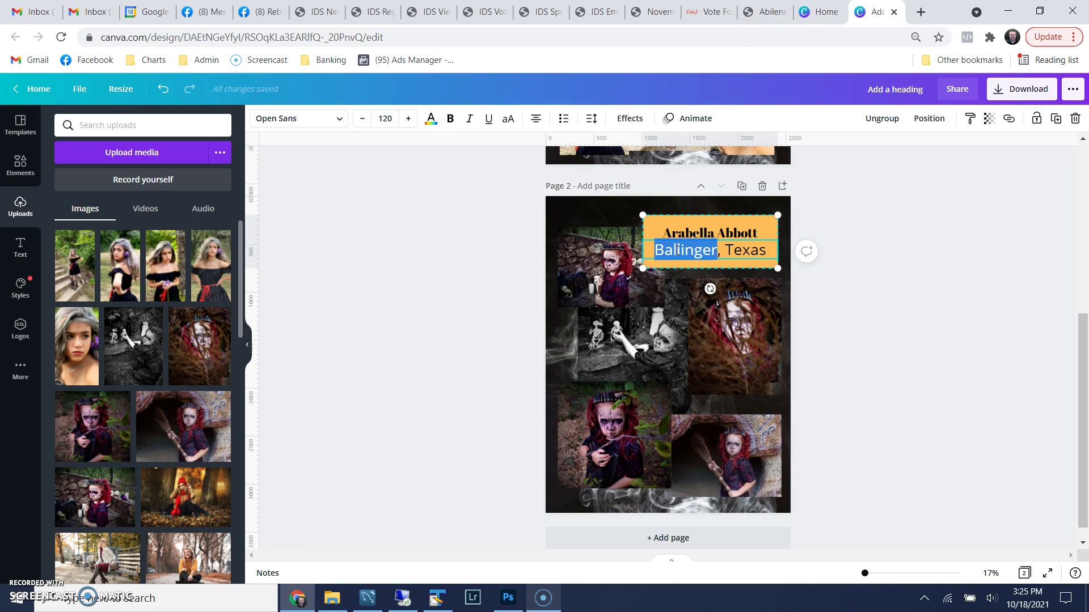
pyautogui.write('Abile')
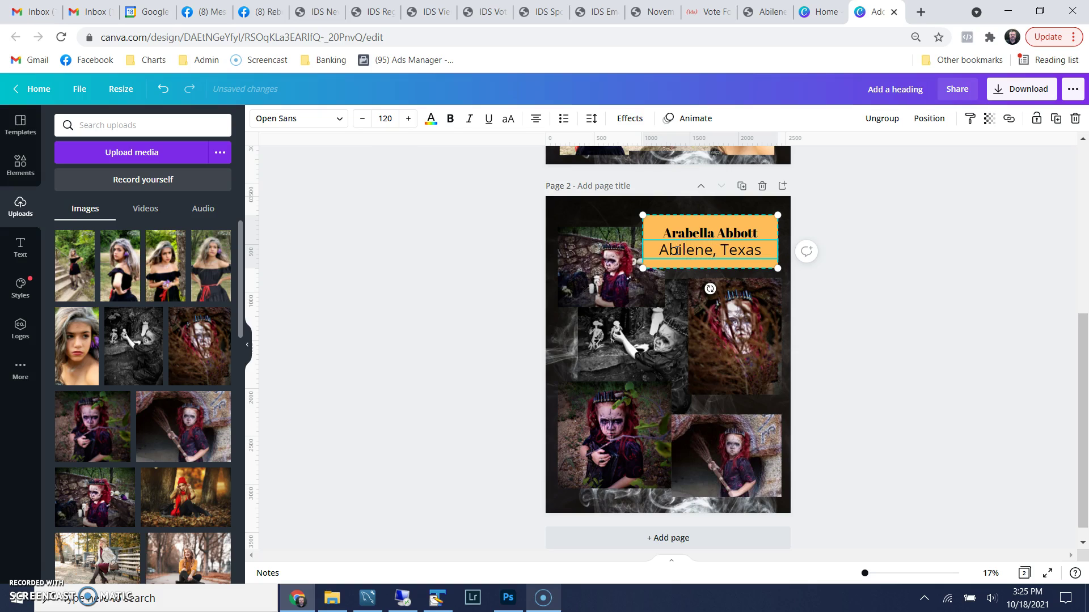
pyautogui.click(855, 292)
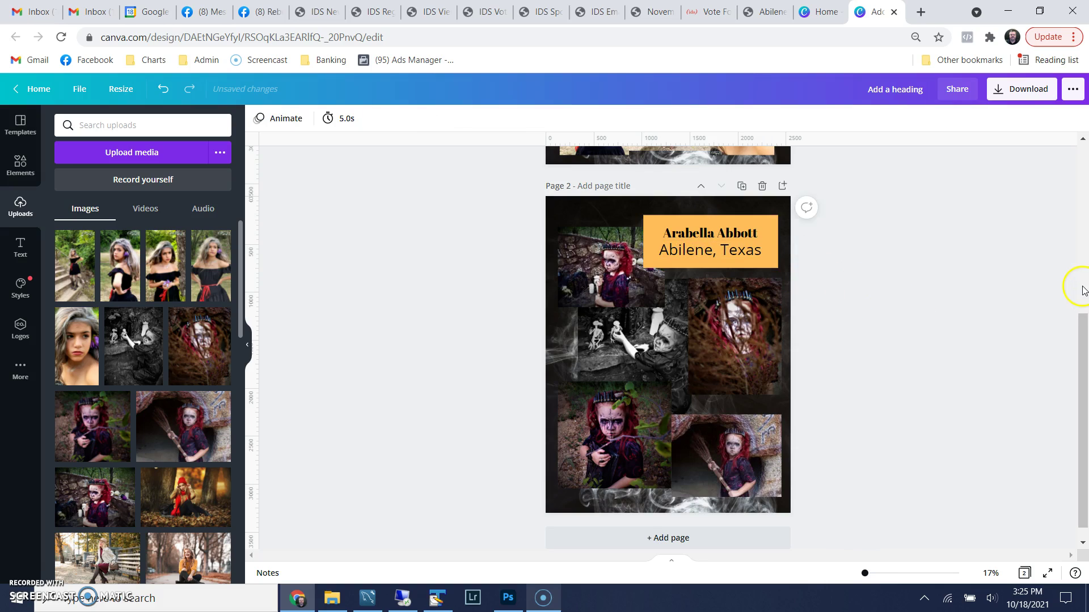
pyautogui.scroll(5, 1082, 288)
pyautogui.scroll(-4, 1083, 288)
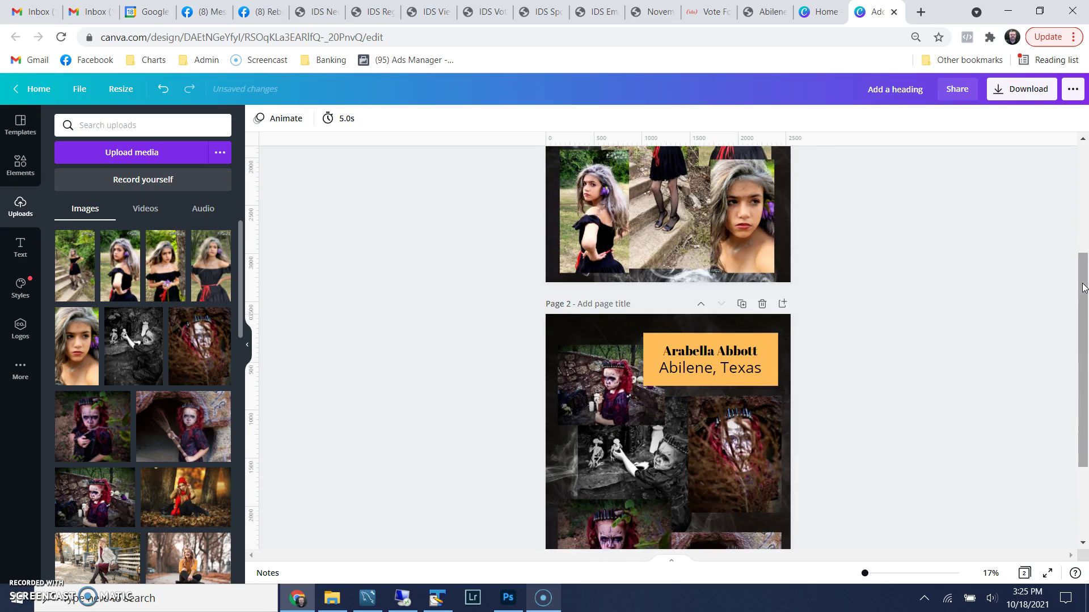
pyautogui.scroll(-1, 1083, 288)
pyautogui.scroll(4, 1083, 287)
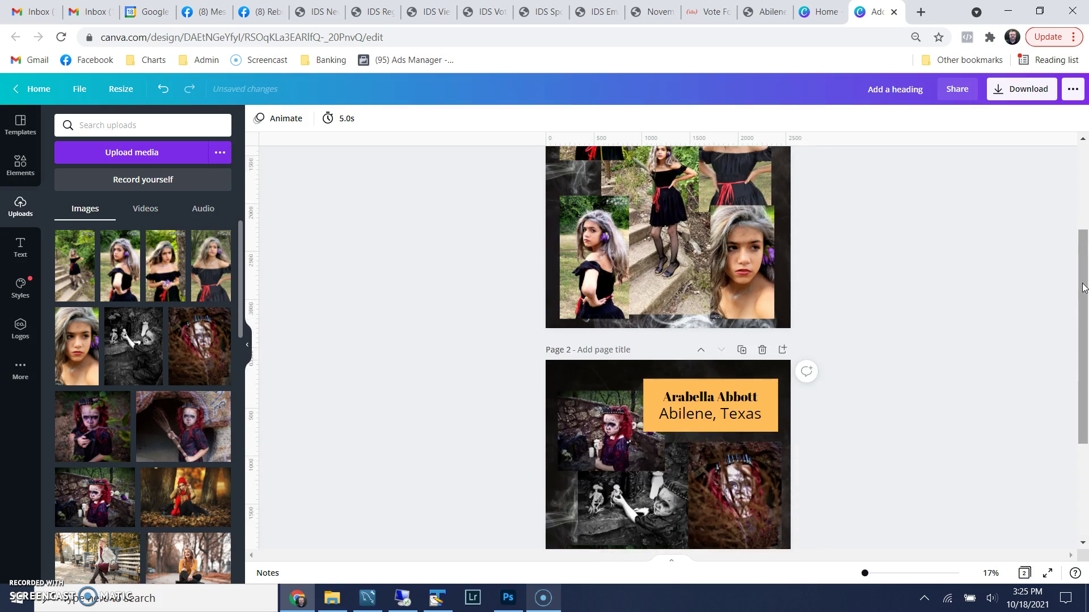
pyautogui.scroll(1, 1082, 288)
pyautogui.scroll(-1, 1082, 287)
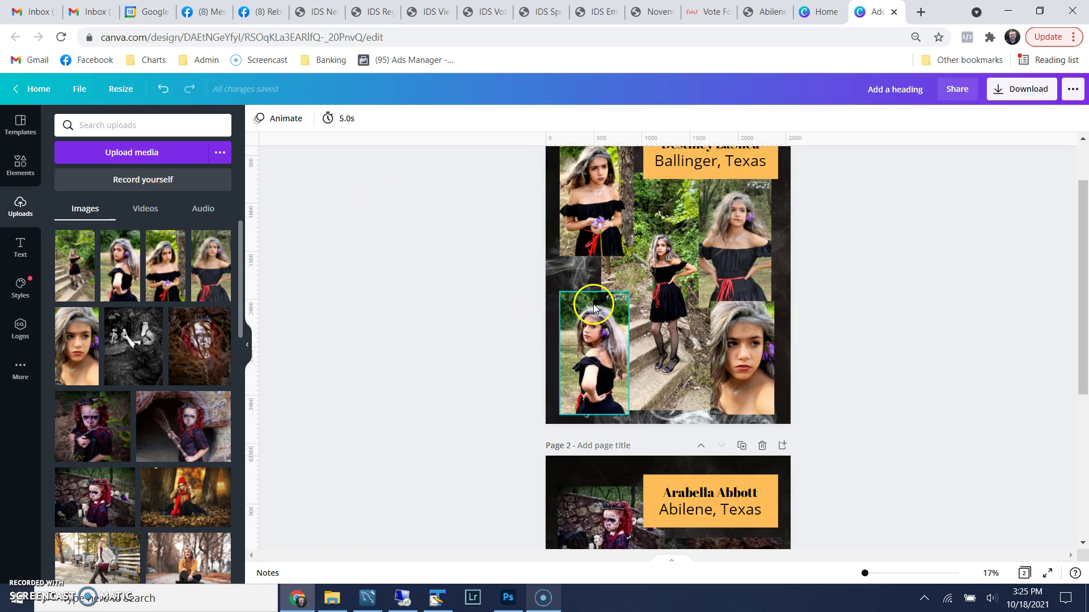
pyautogui.scroll(-1, 594, 309)
pyautogui.scroll(-5, 594, 309)
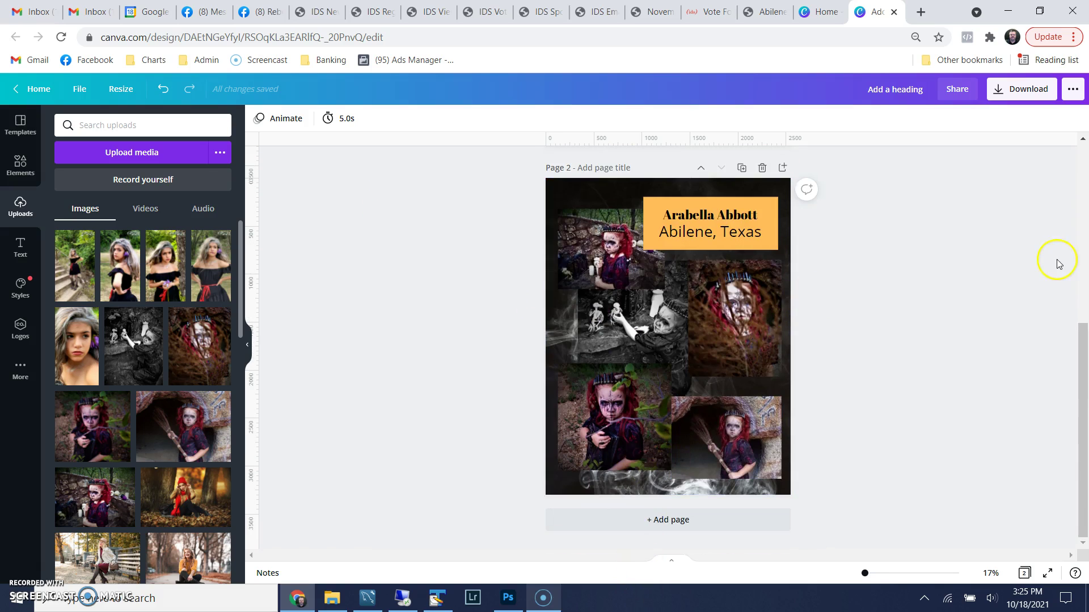
pyautogui.scroll(3, 1061, 262)
pyautogui.scroll(3, 1057, 262)
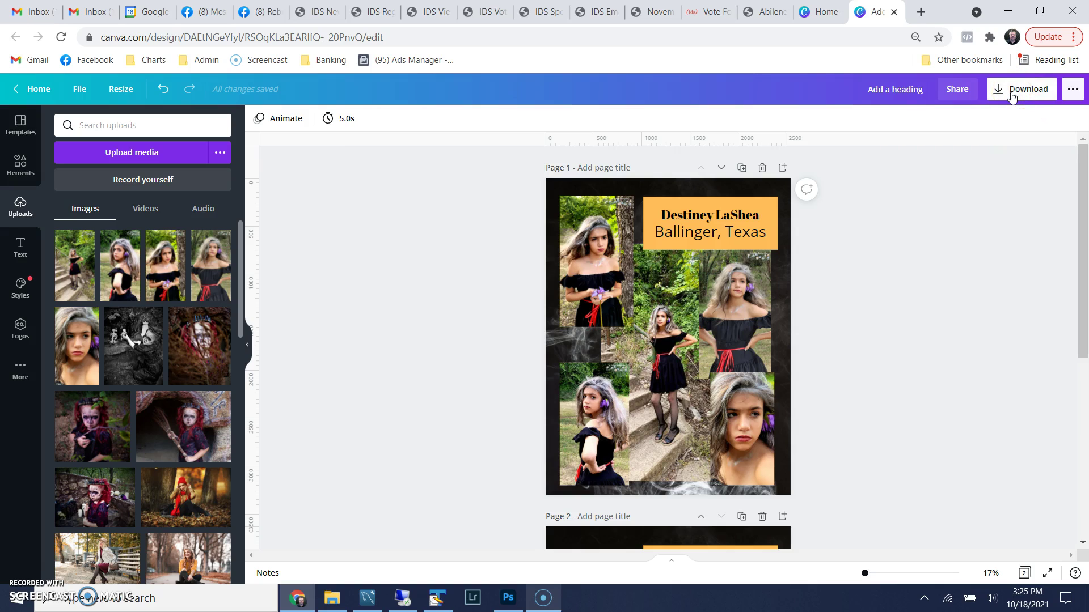
# Download both pages as a PDF Print file, saved as Add a heading.pdf
pyautogui.click(1013, 97)
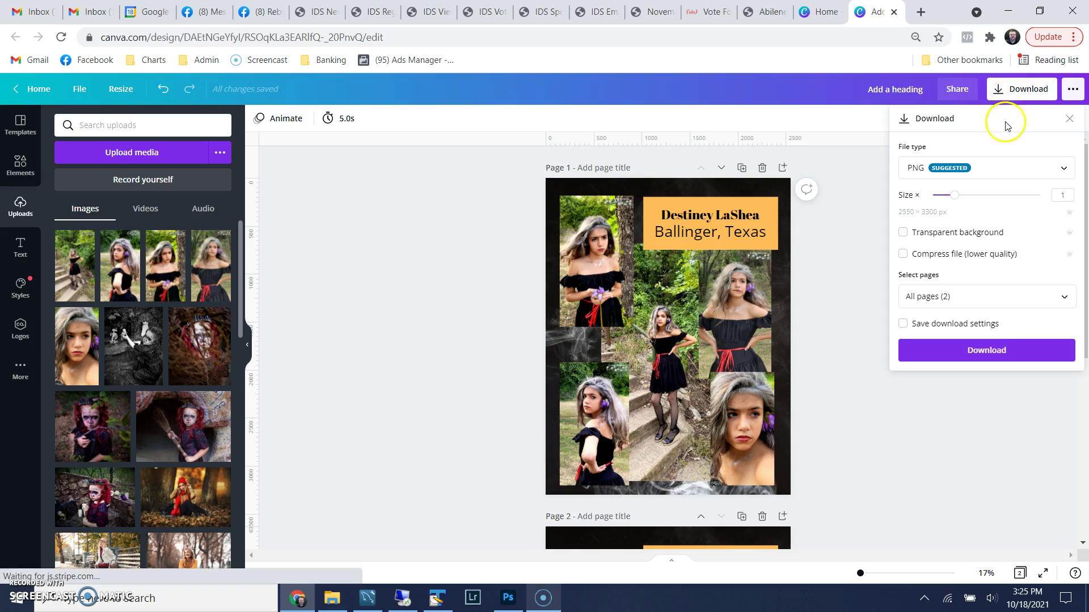
pyautogui.click(1058, 170)
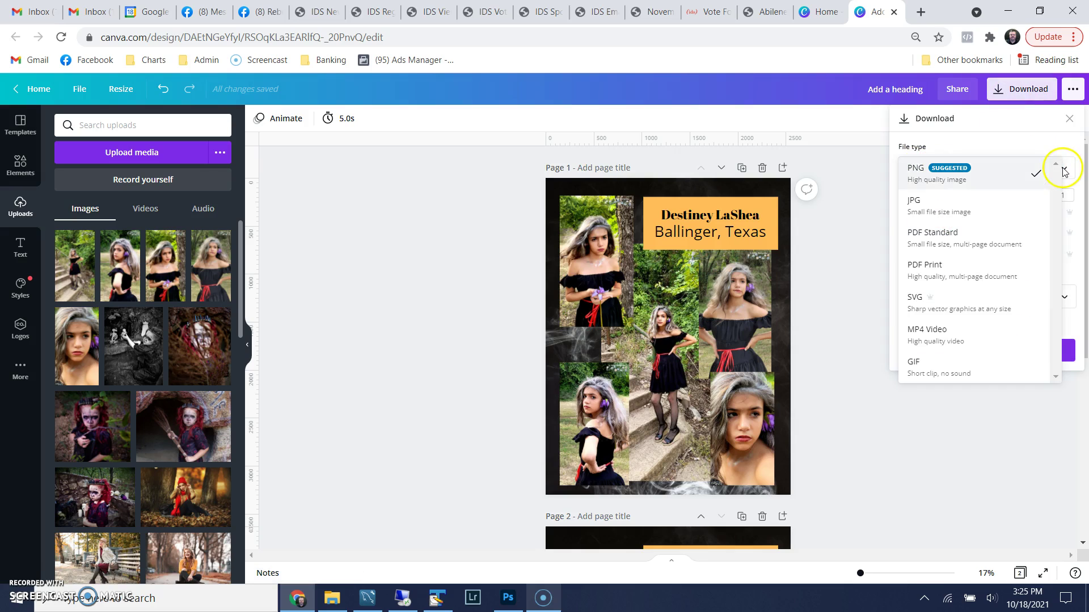
pyautogui.click(922, 275)
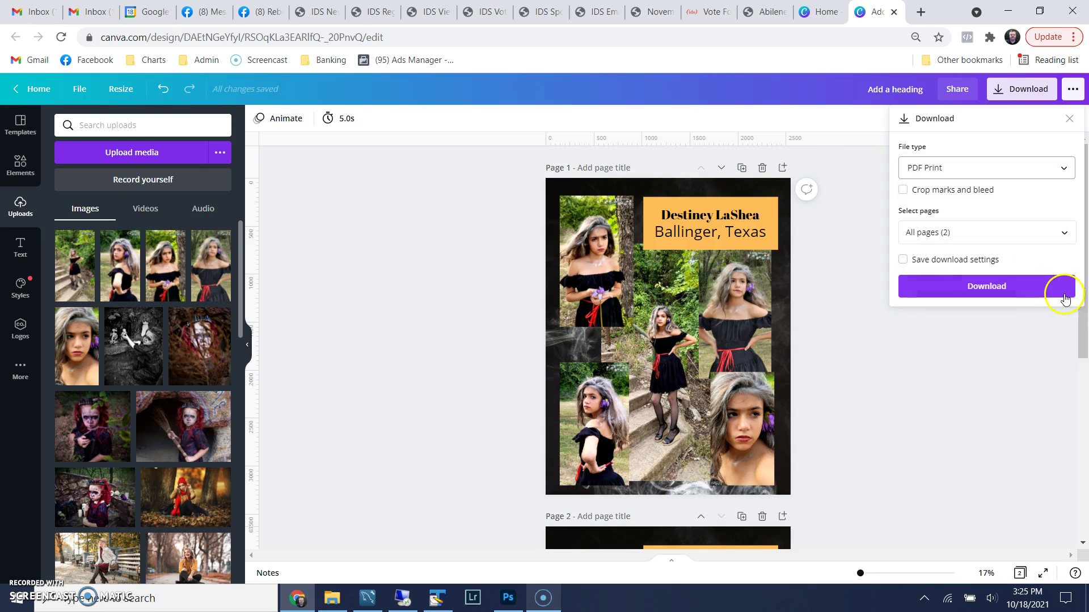
pyautogui.click(976, 292)
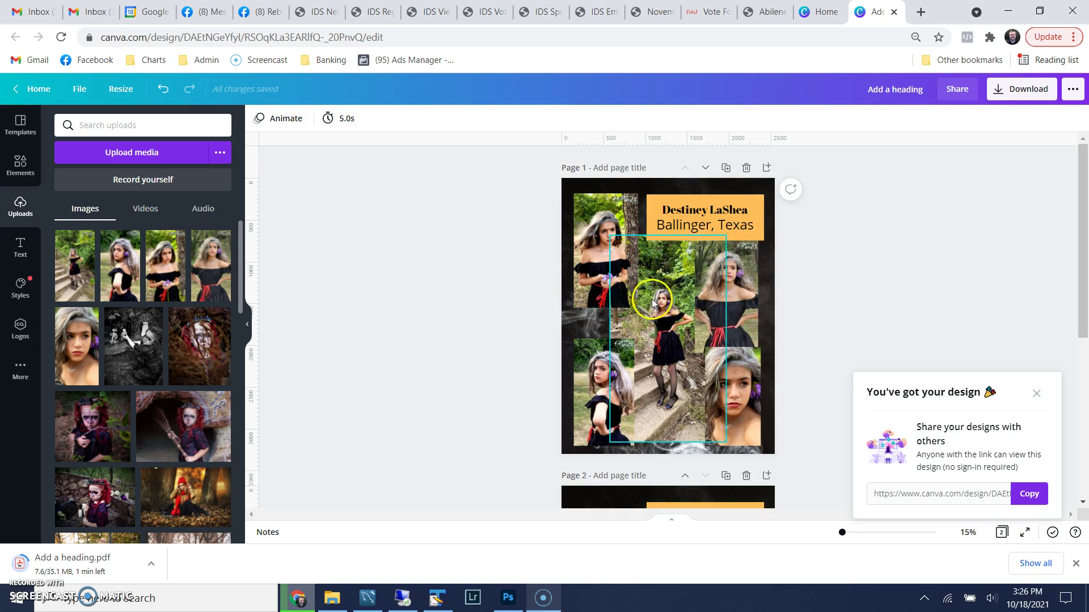
# Scroll through both poster pages while the PDF download progresses
pyautogui.scroll(-3, 835, 300)
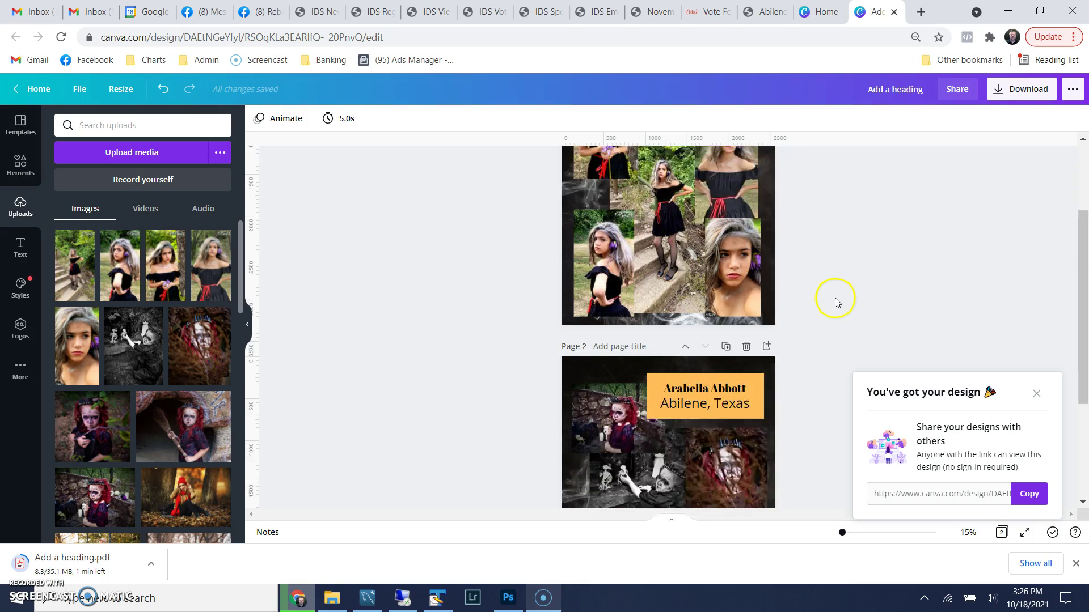
pyautogui.scroll(-2, 834, 300)
pyautogui.scroll(-2, 825, 309)
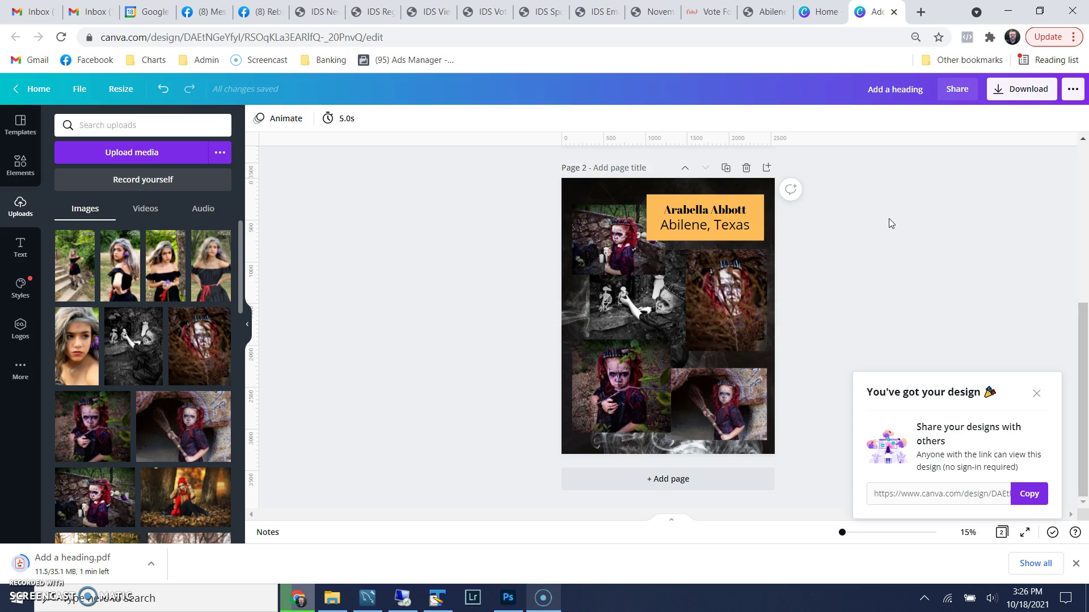
pyautogui.scroll(5, 886, 215)
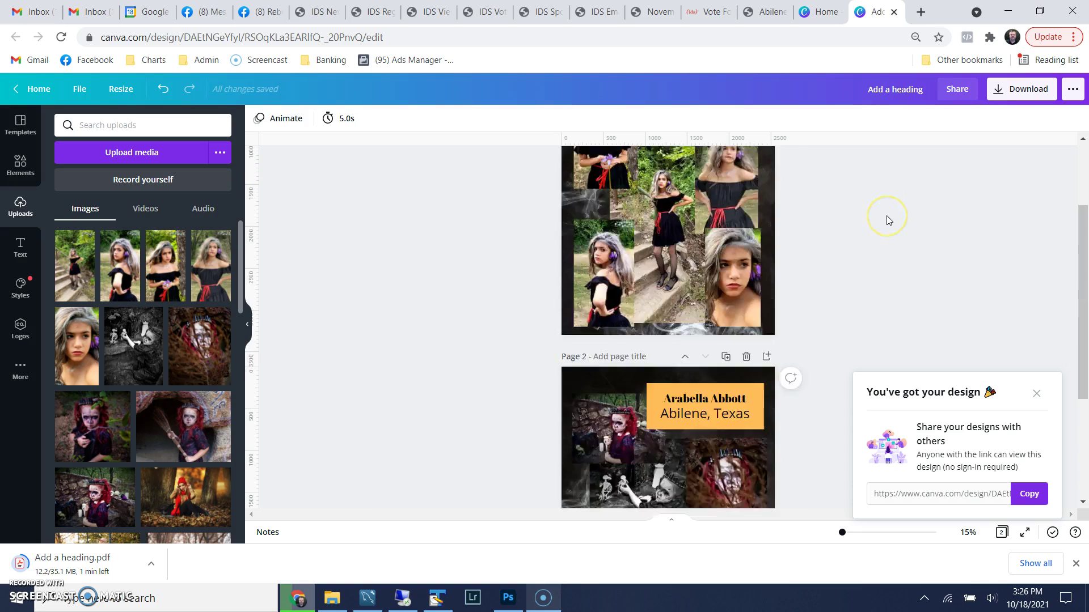
pyautogui.scroll(-4, 886, 215)
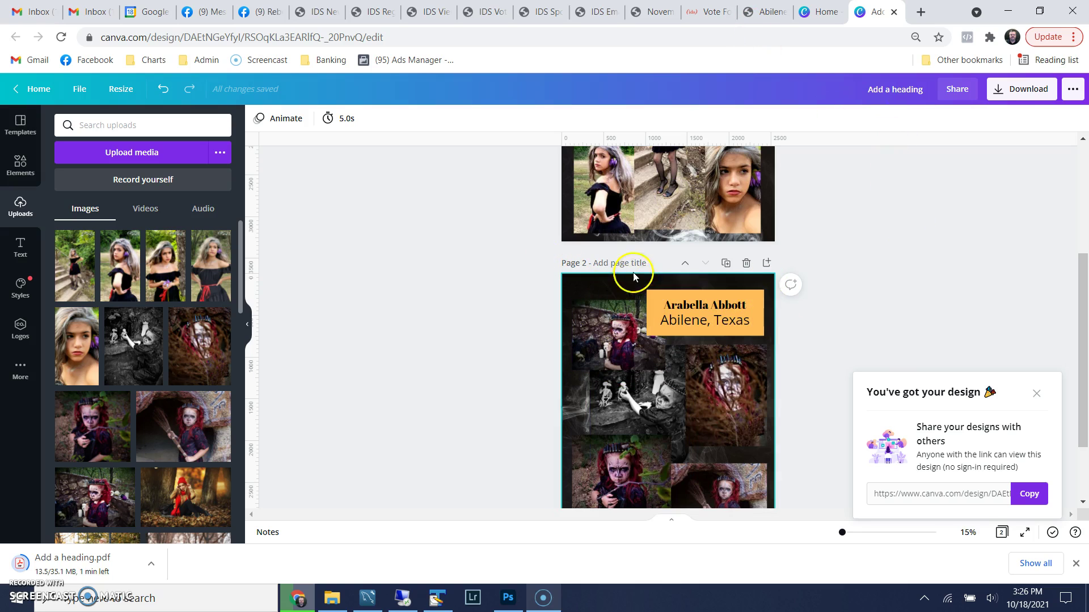
# Move the Abilene model's page up ahead of the Ballinger model's page
pyautogui.click(685, 263)
pyautogui.scroll(4, 839, 261)
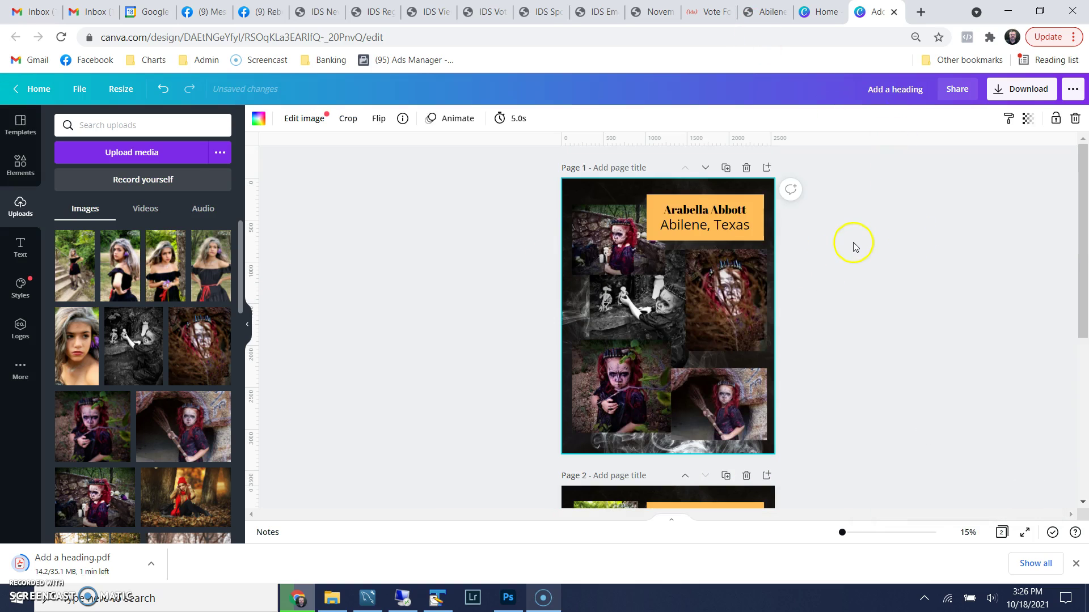
pyautogui.scroll(-2, 822, 246)
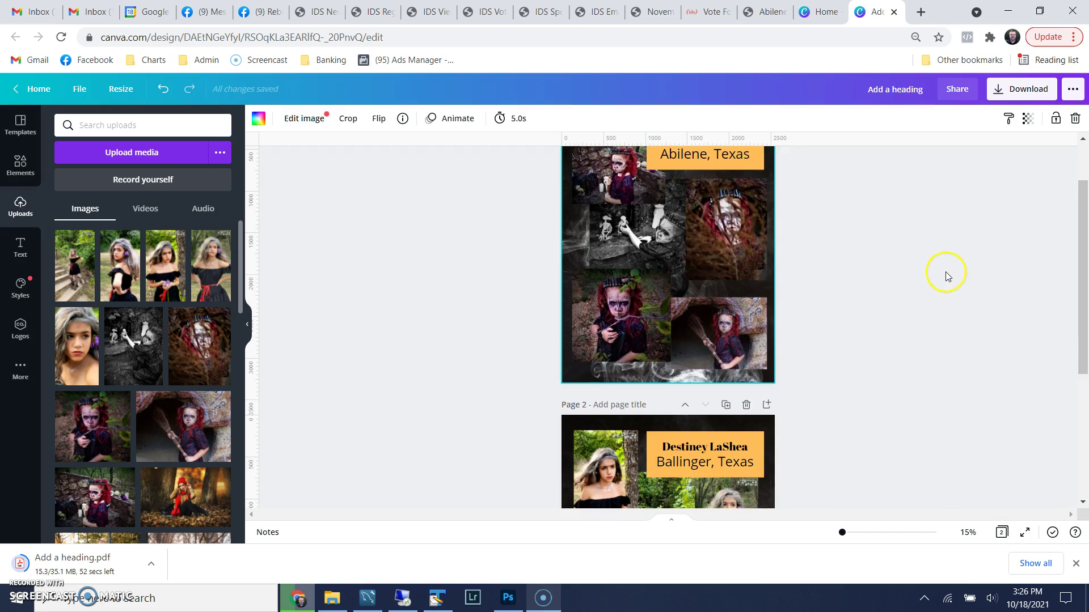
pyautogui.scroll(-4, 667, 424)
pyautogui.scroll(-1, 990, 260)
pyautogui.scroll(5, 944, 260)
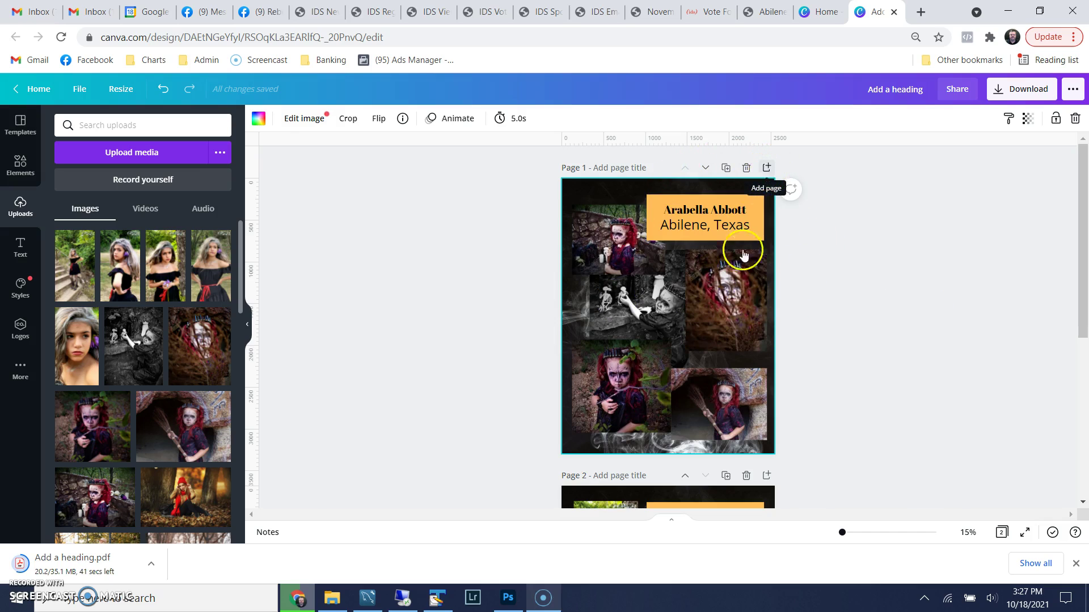
# Move the blank page to the front and review pages 2 and 3
pyautogui.click(685, 192)
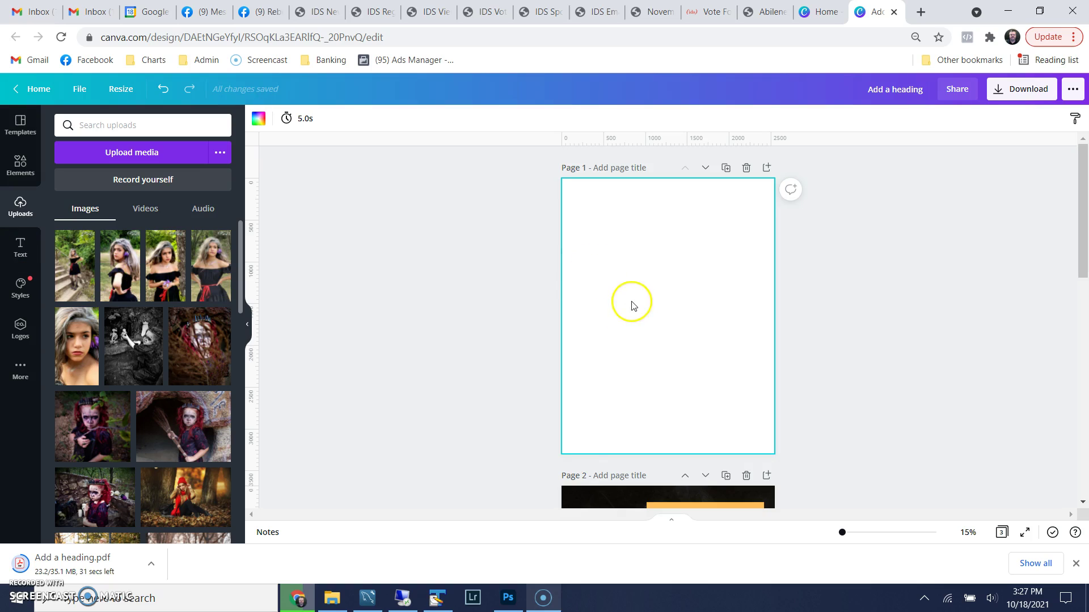
pyautogui.scroll(-1, 853, 311)
pyautogui.scroll(1, 854, 311)
pyautogui.scroll(-3, 835, 301)
pyautogui.scroll(-3, 938, 350)
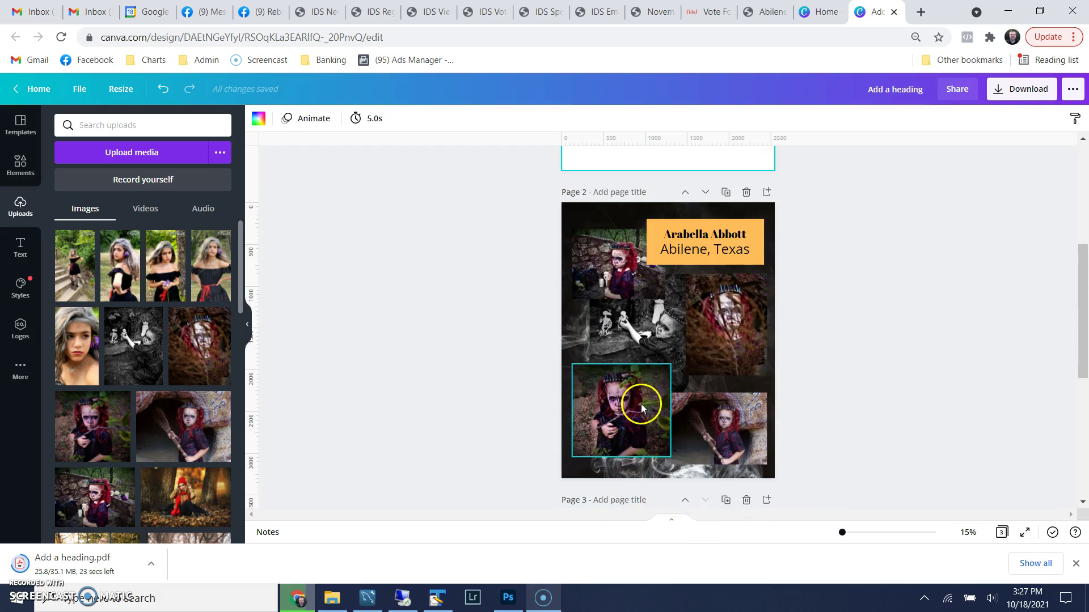
pyautogui.scroll(-3, 639, 401)
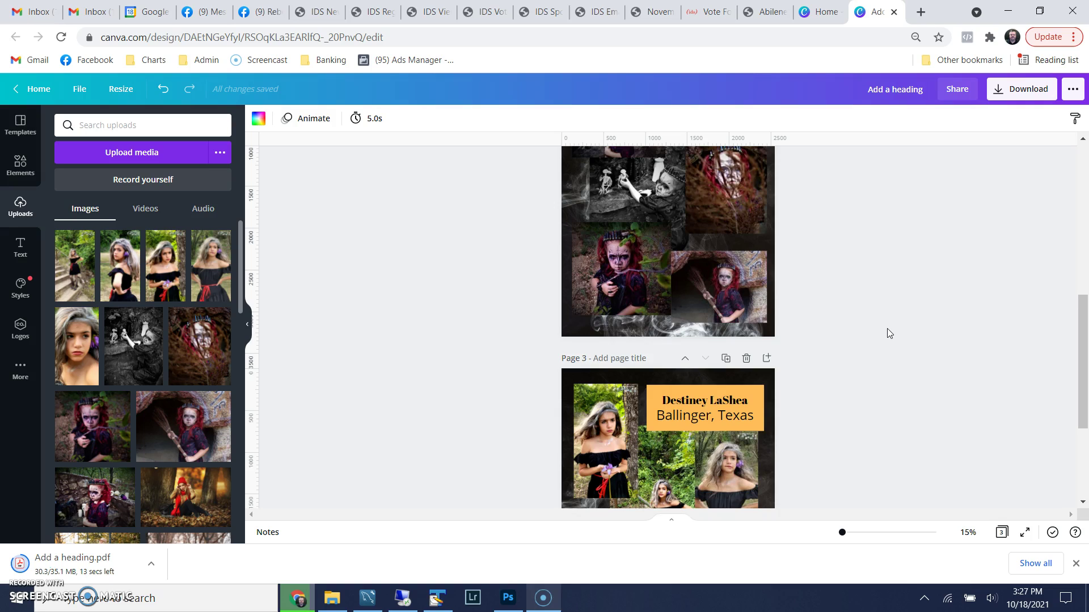
pyautogui.scroll(-3, 888, 333)
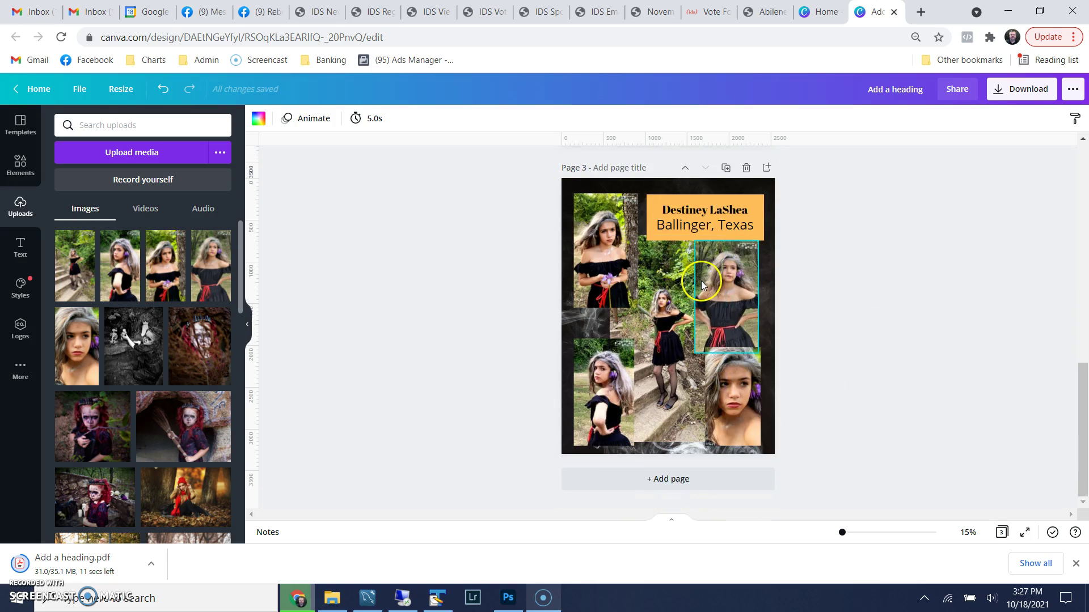
pyautogui.scroll(5, 702, 284)
pyautogui.scroll(-5, 737, 284)
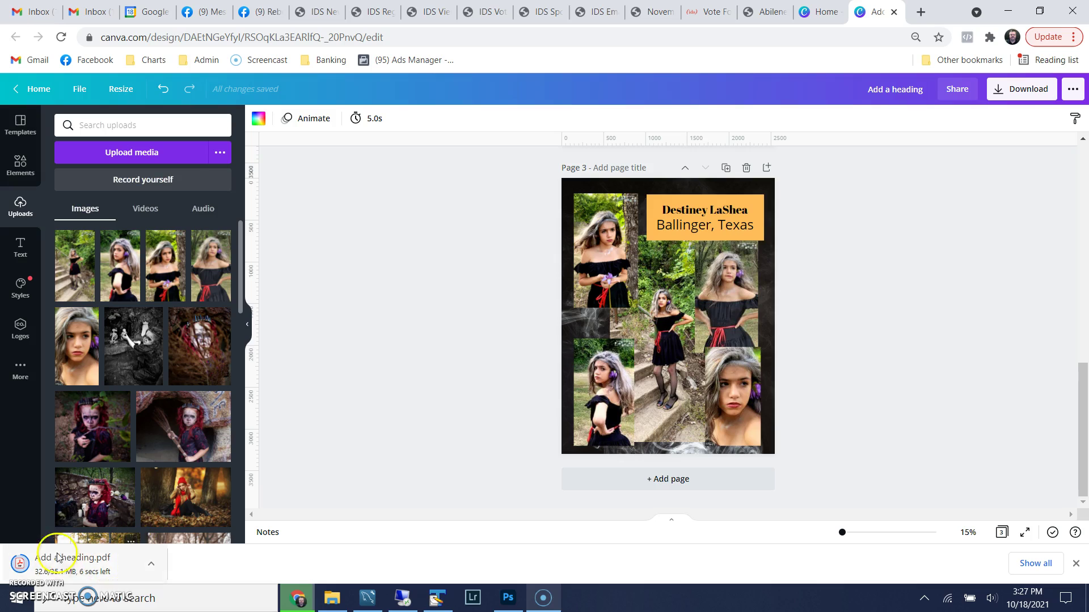
# Open Add a heading.pdf from Chrome's download bar in Adobe Acrobat
pyautogui.click(152, 574)
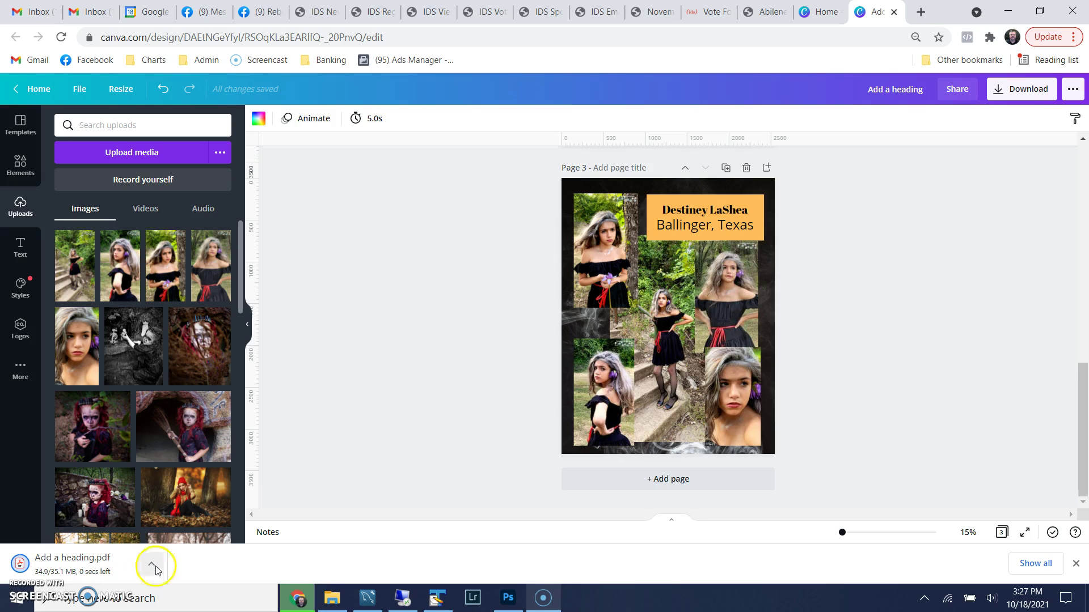
pyautogui.click(168, 563)
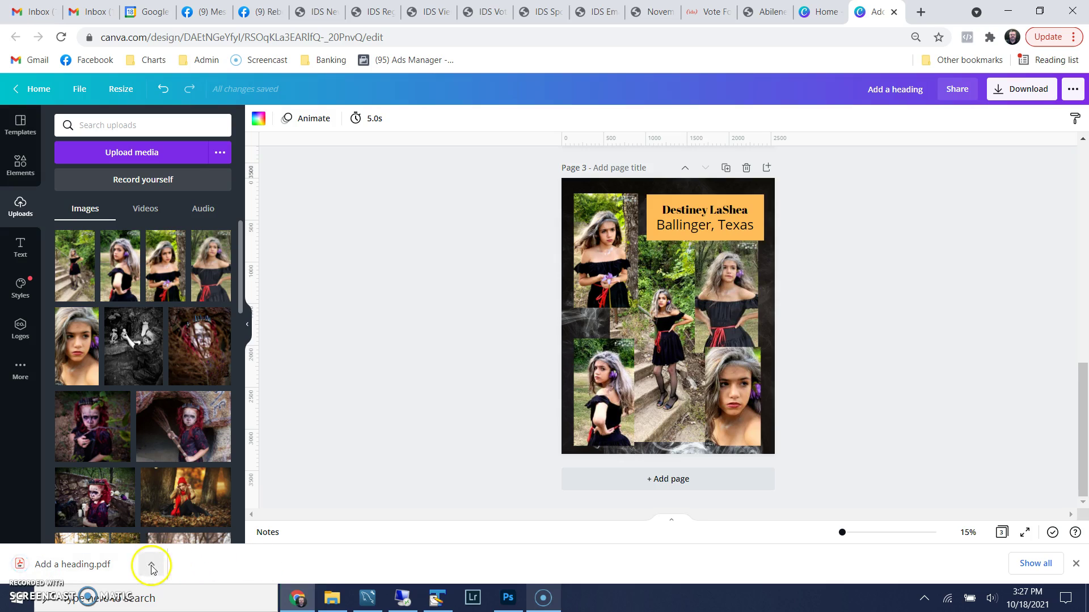
pyautogui.click(116, 573)
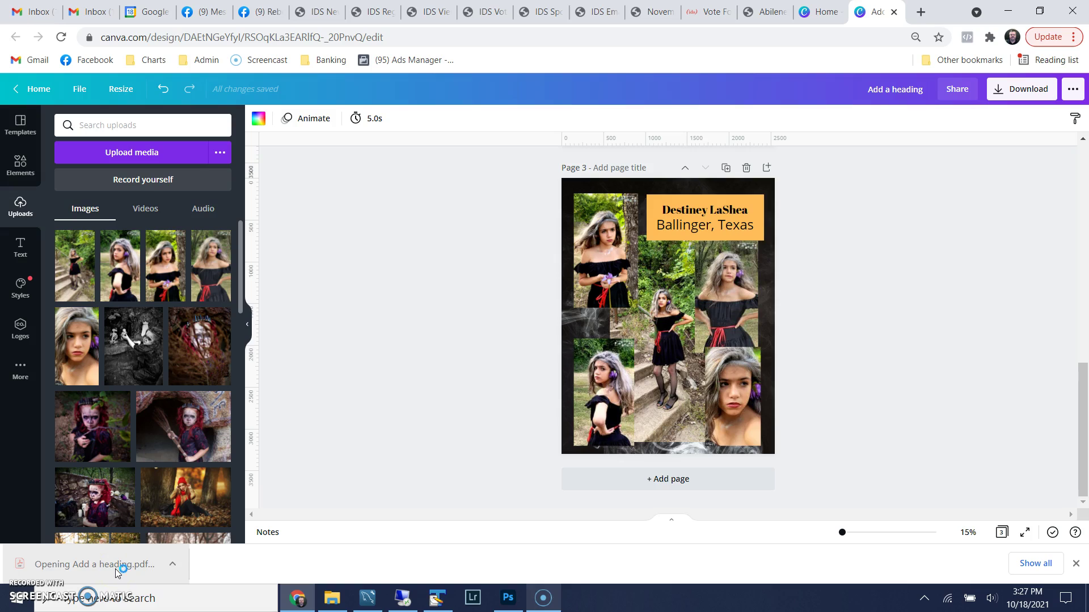
pyautogui.click(610, 361)
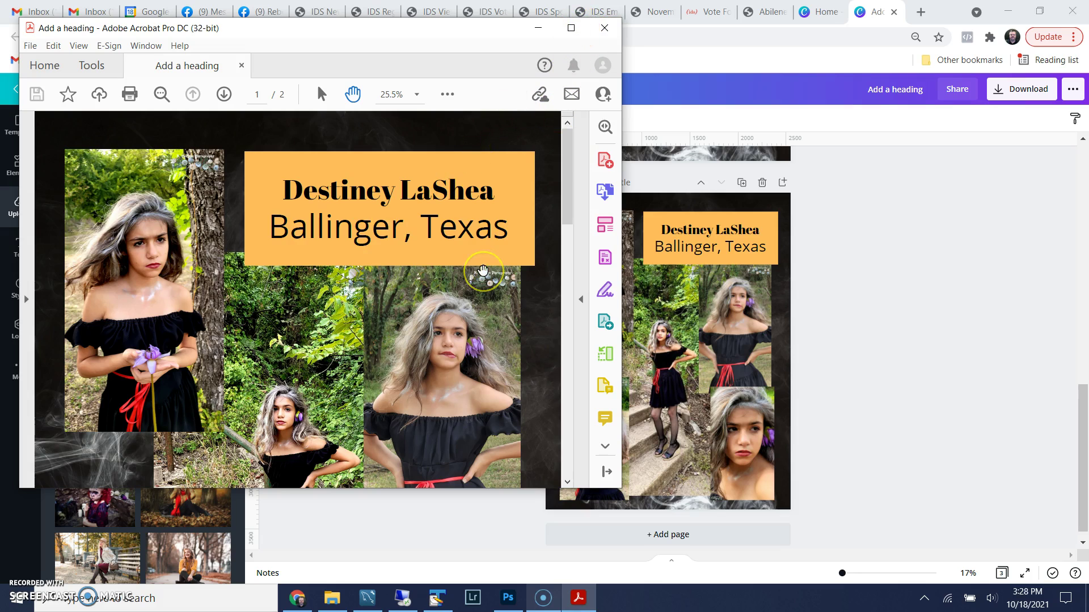
# Scroll from page 1 to page 2 of the poster PDF to verify the export
pyautogui.scroll(-5, 483, 270)
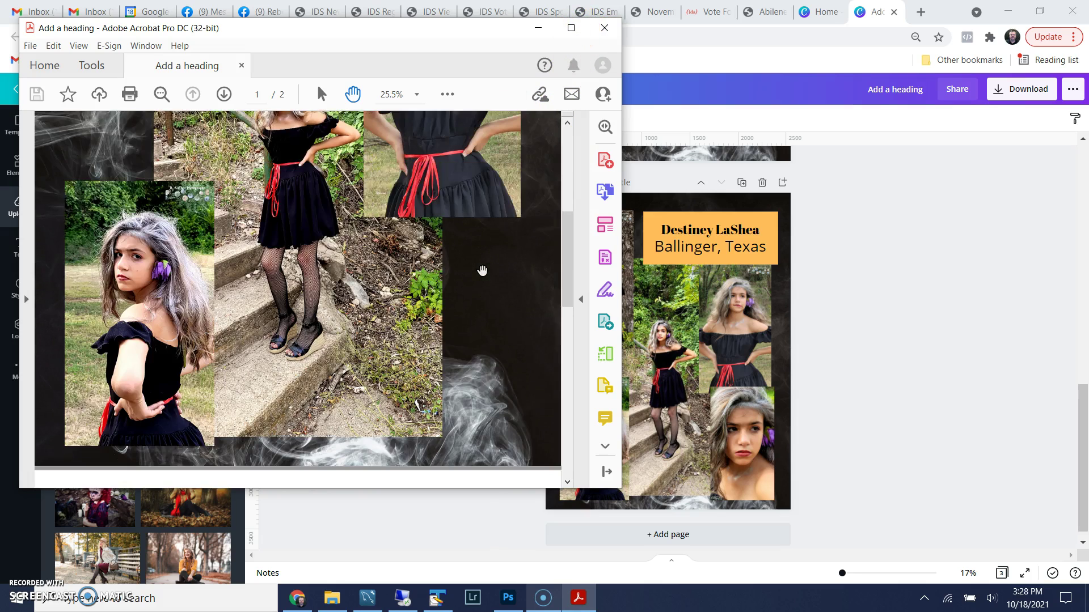
pyautogui.scroll(-5, 483, 271)
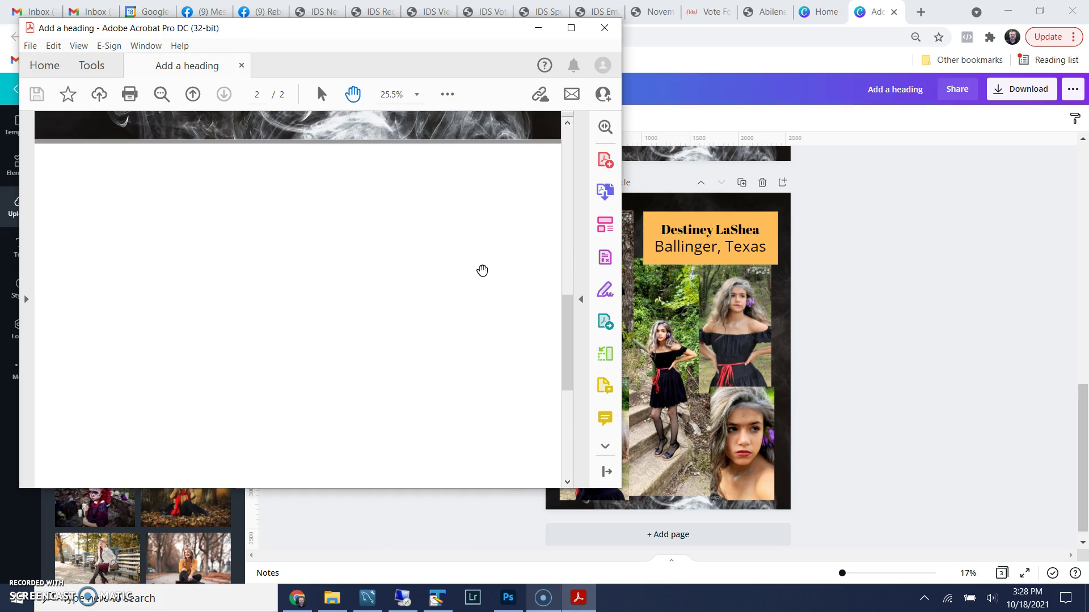